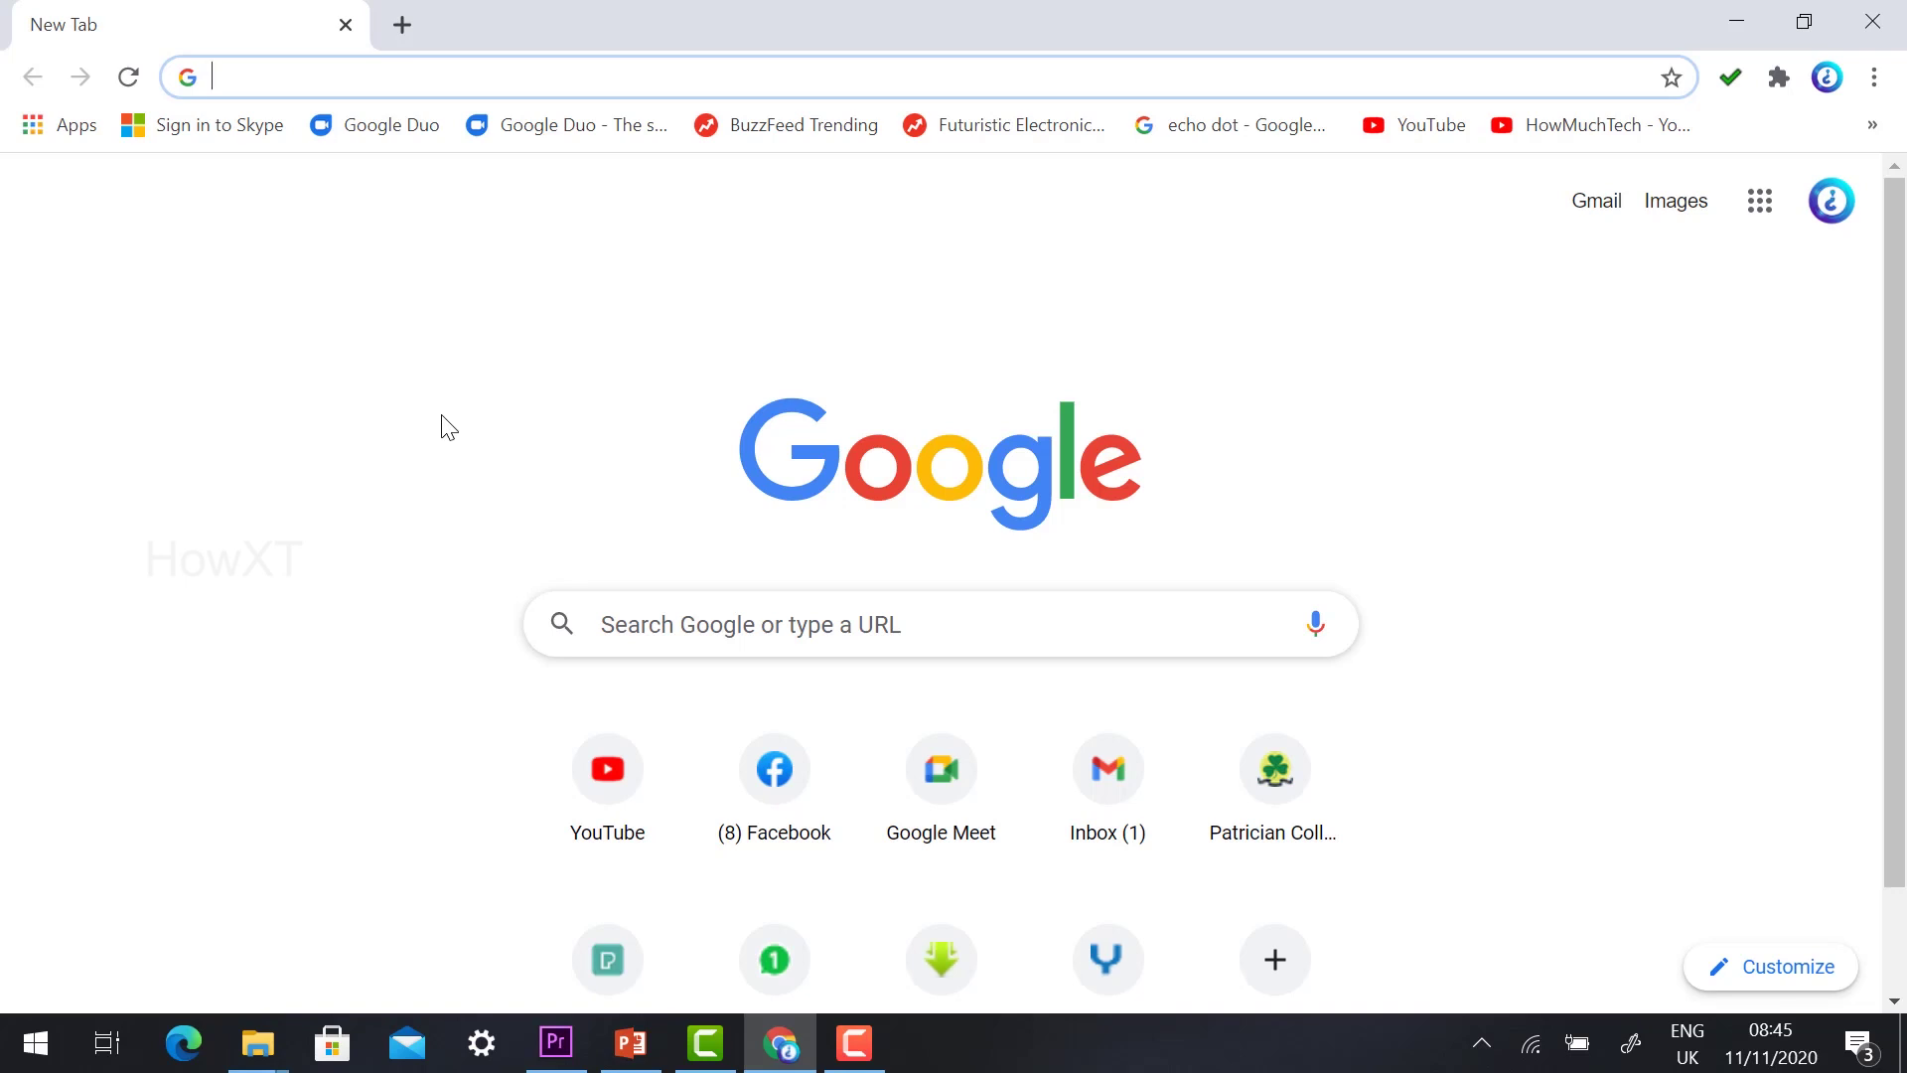
Step: Reach the Chrome Web Store through a Google search and search it for 'Screen Recorder userbob'
type("google ")
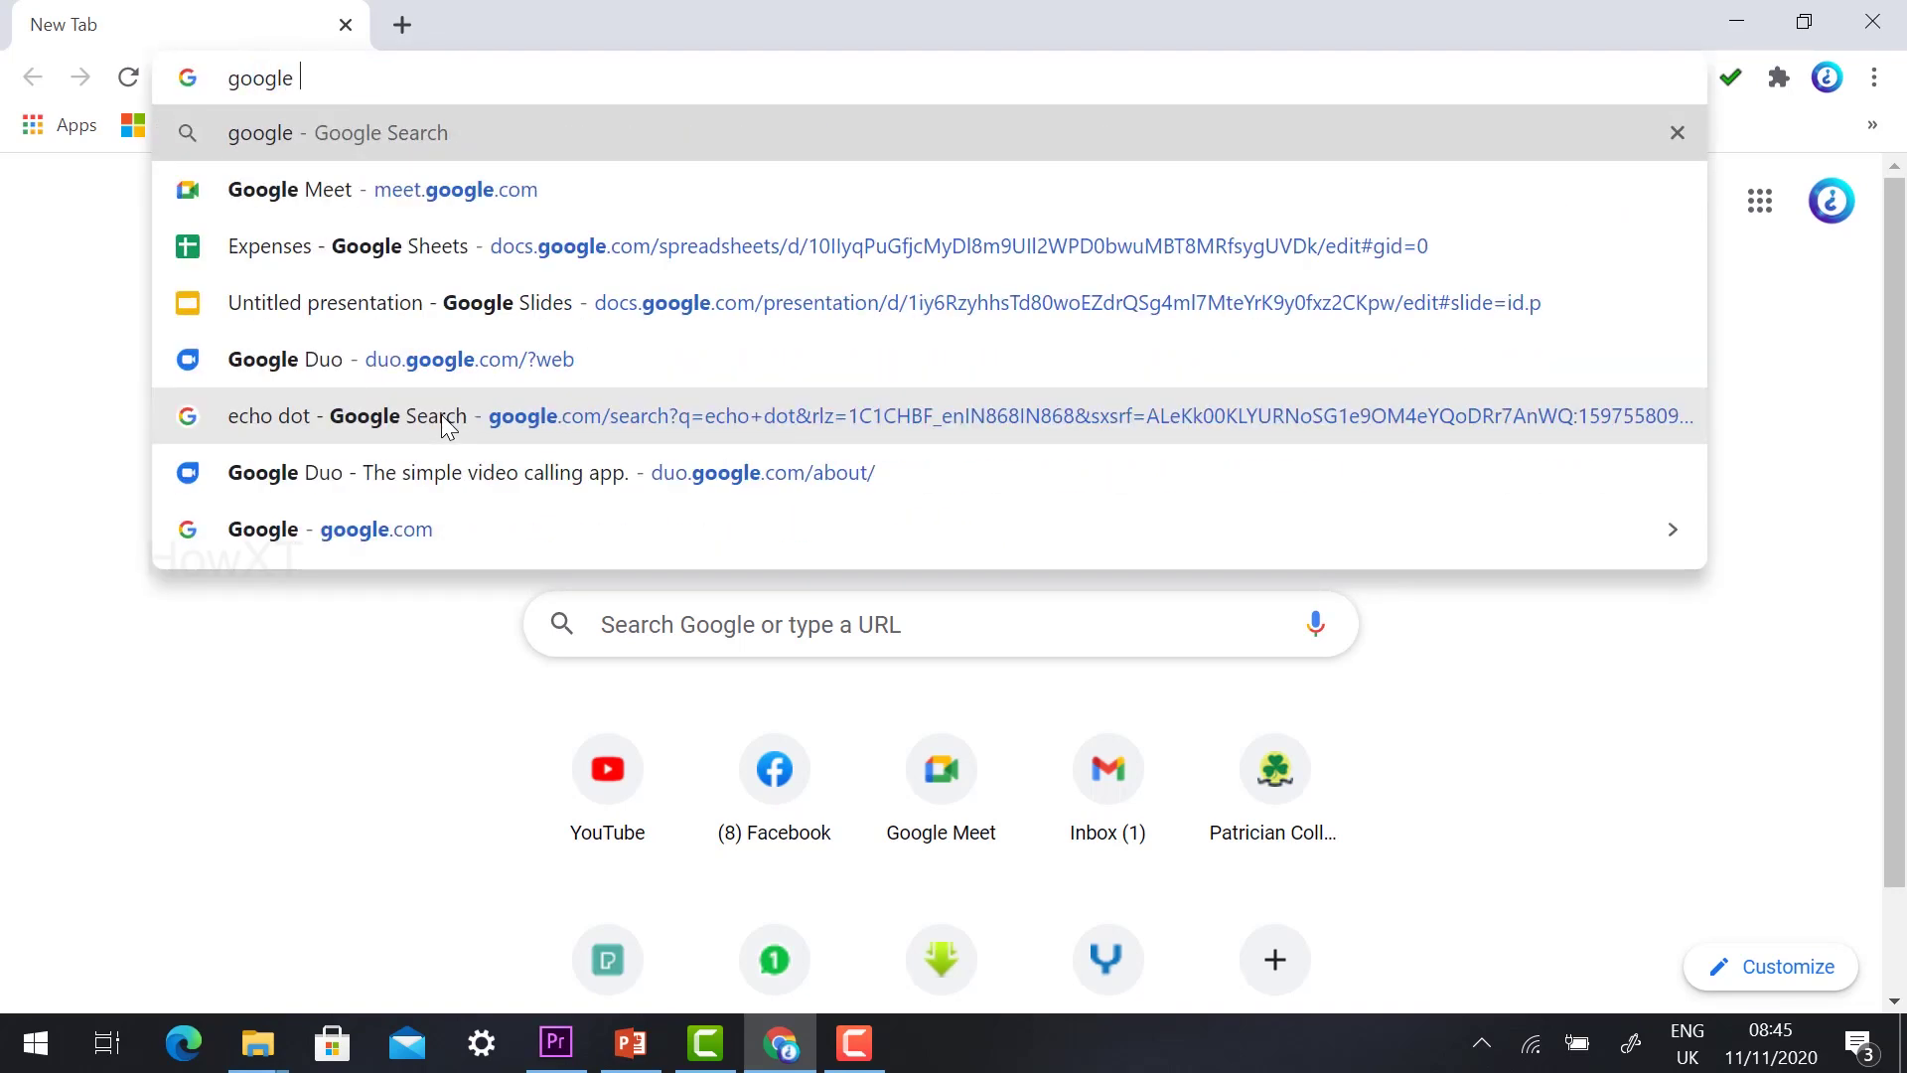
type("chrome")
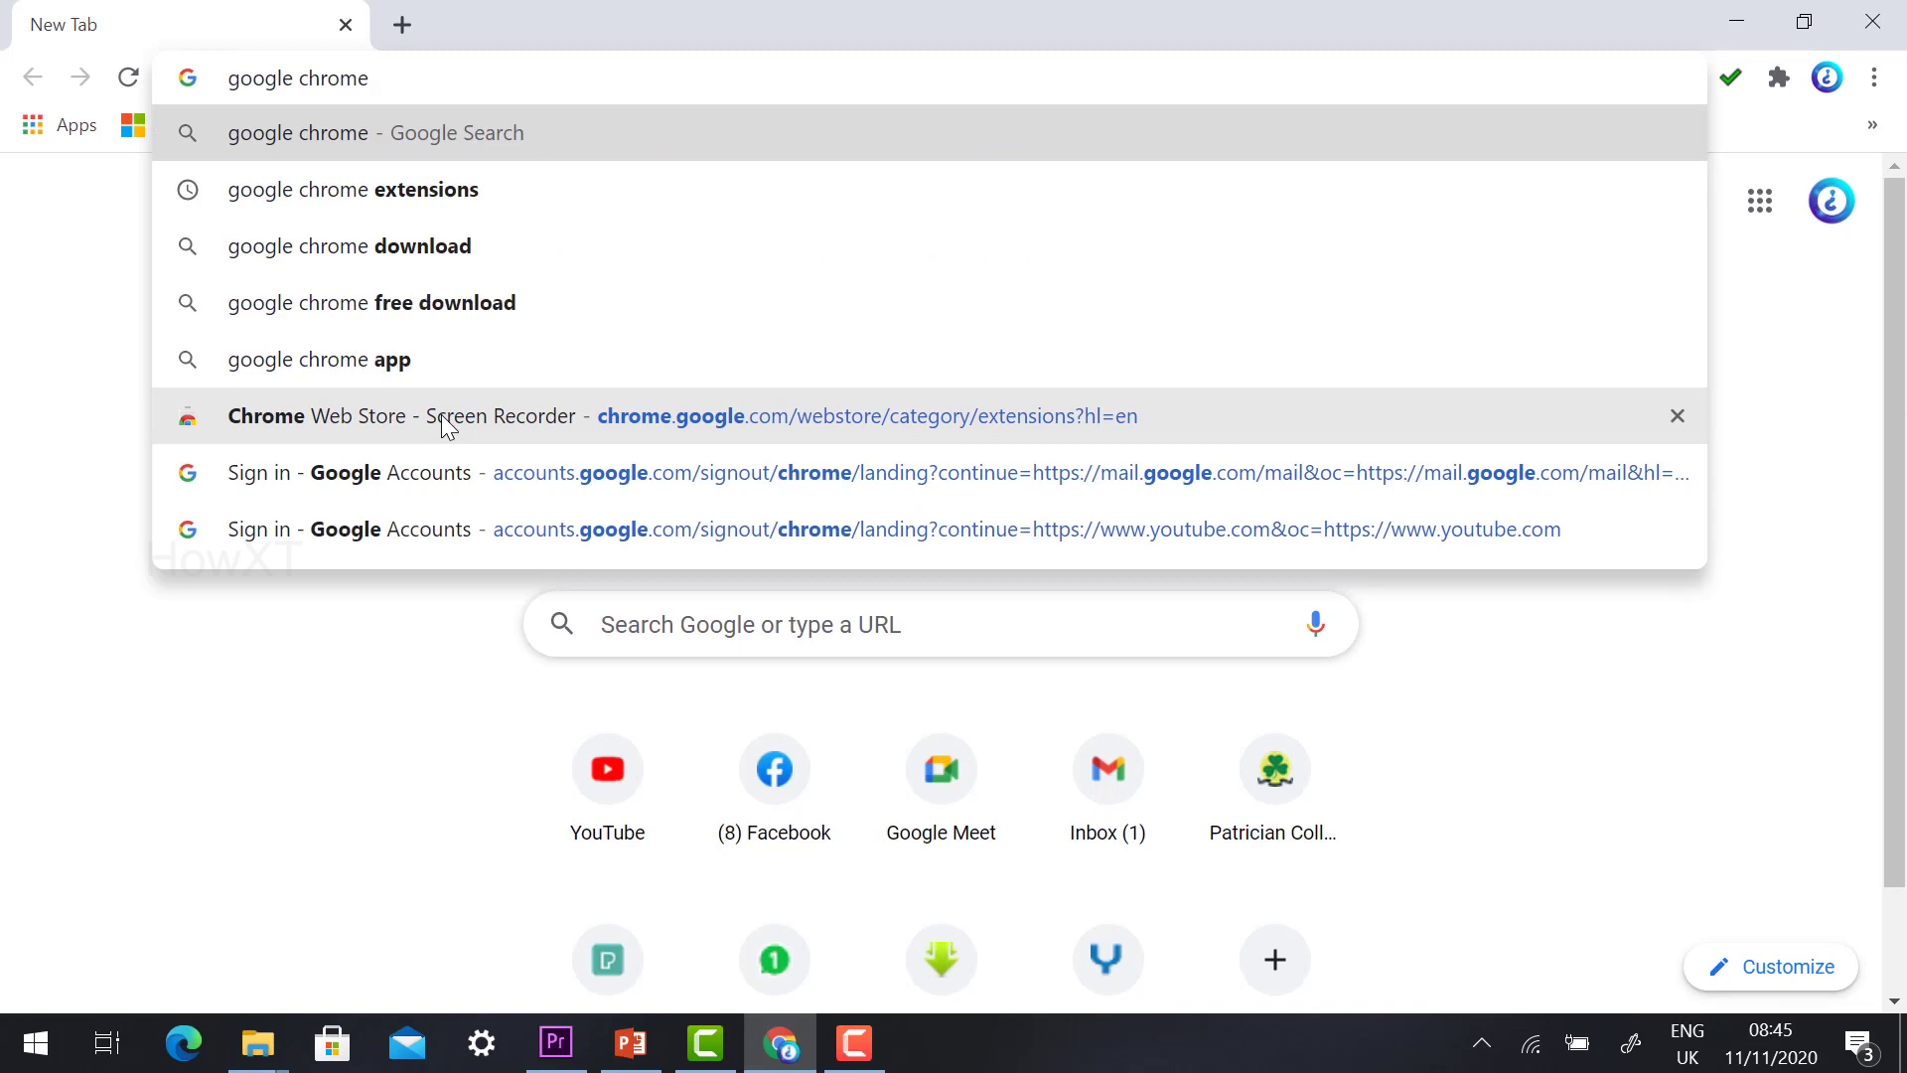
key("Down")
key("Return")
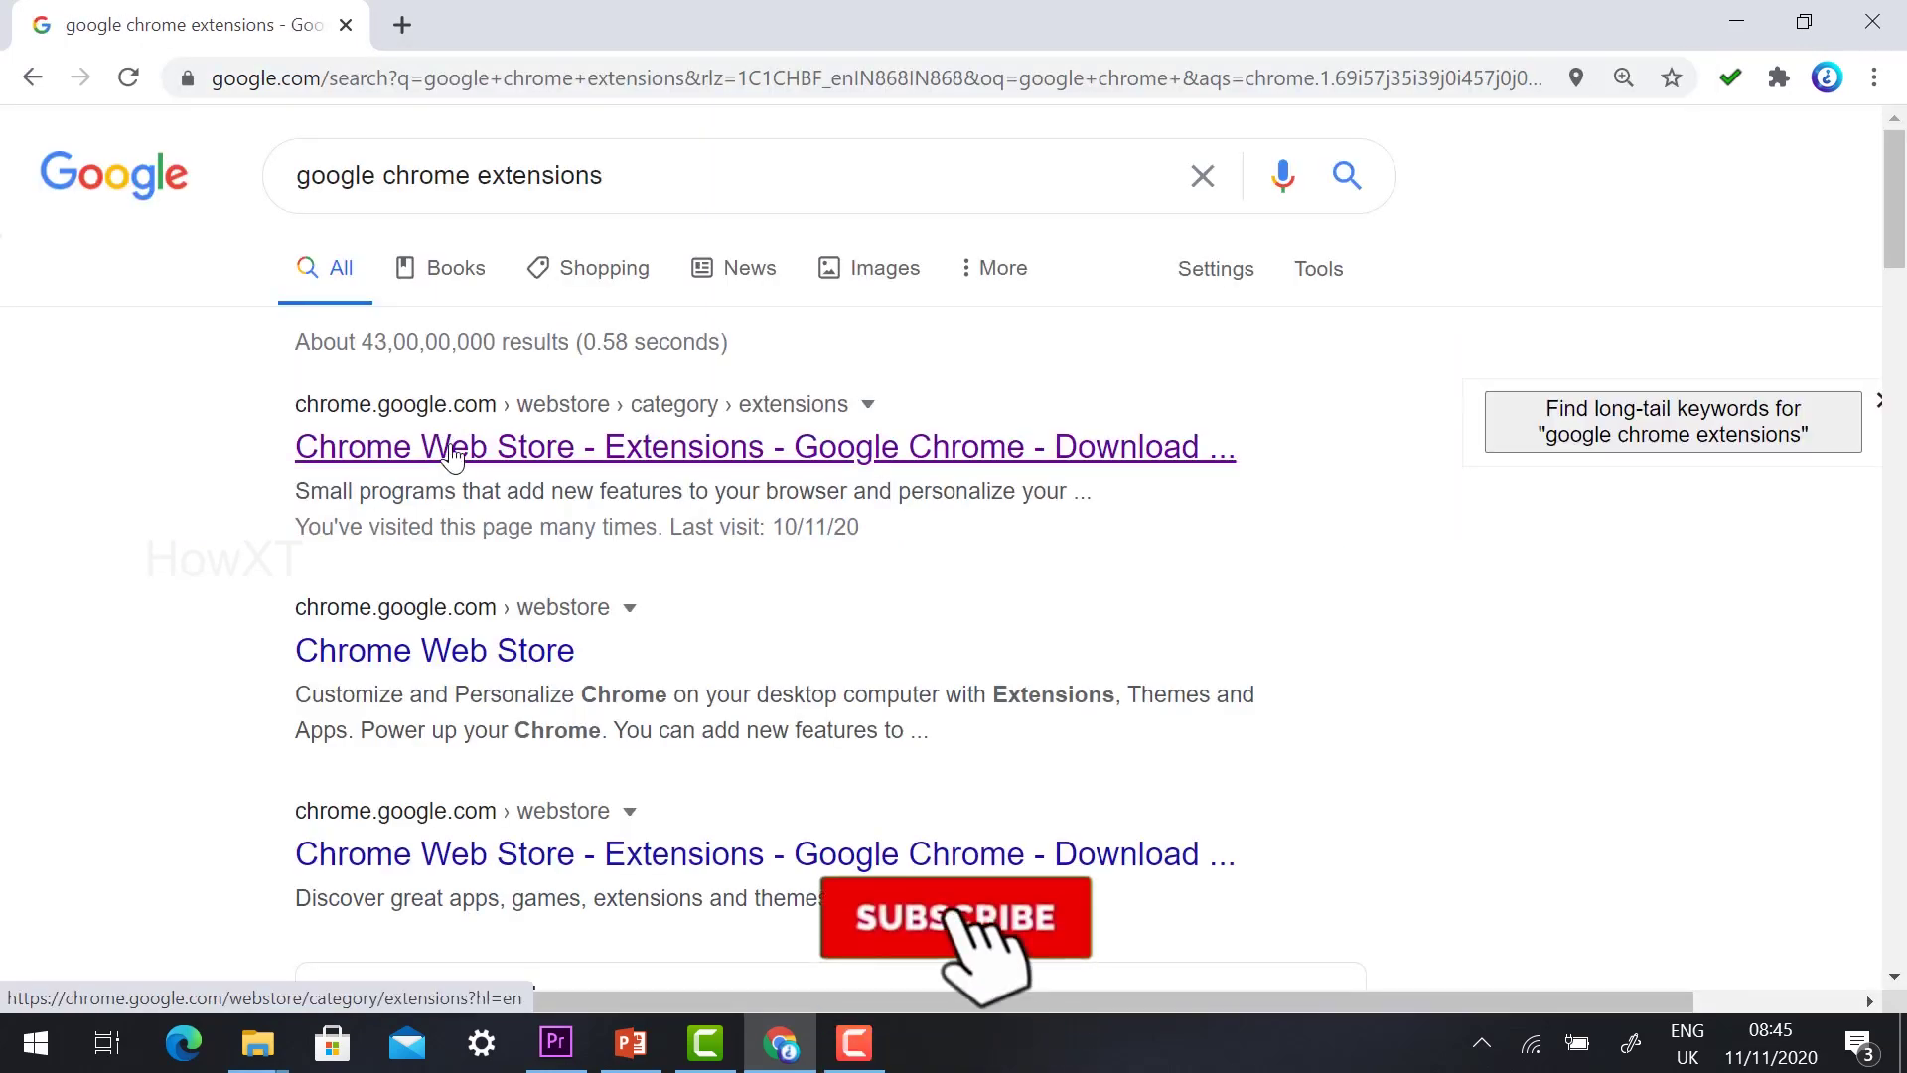
left_click(452, 455)
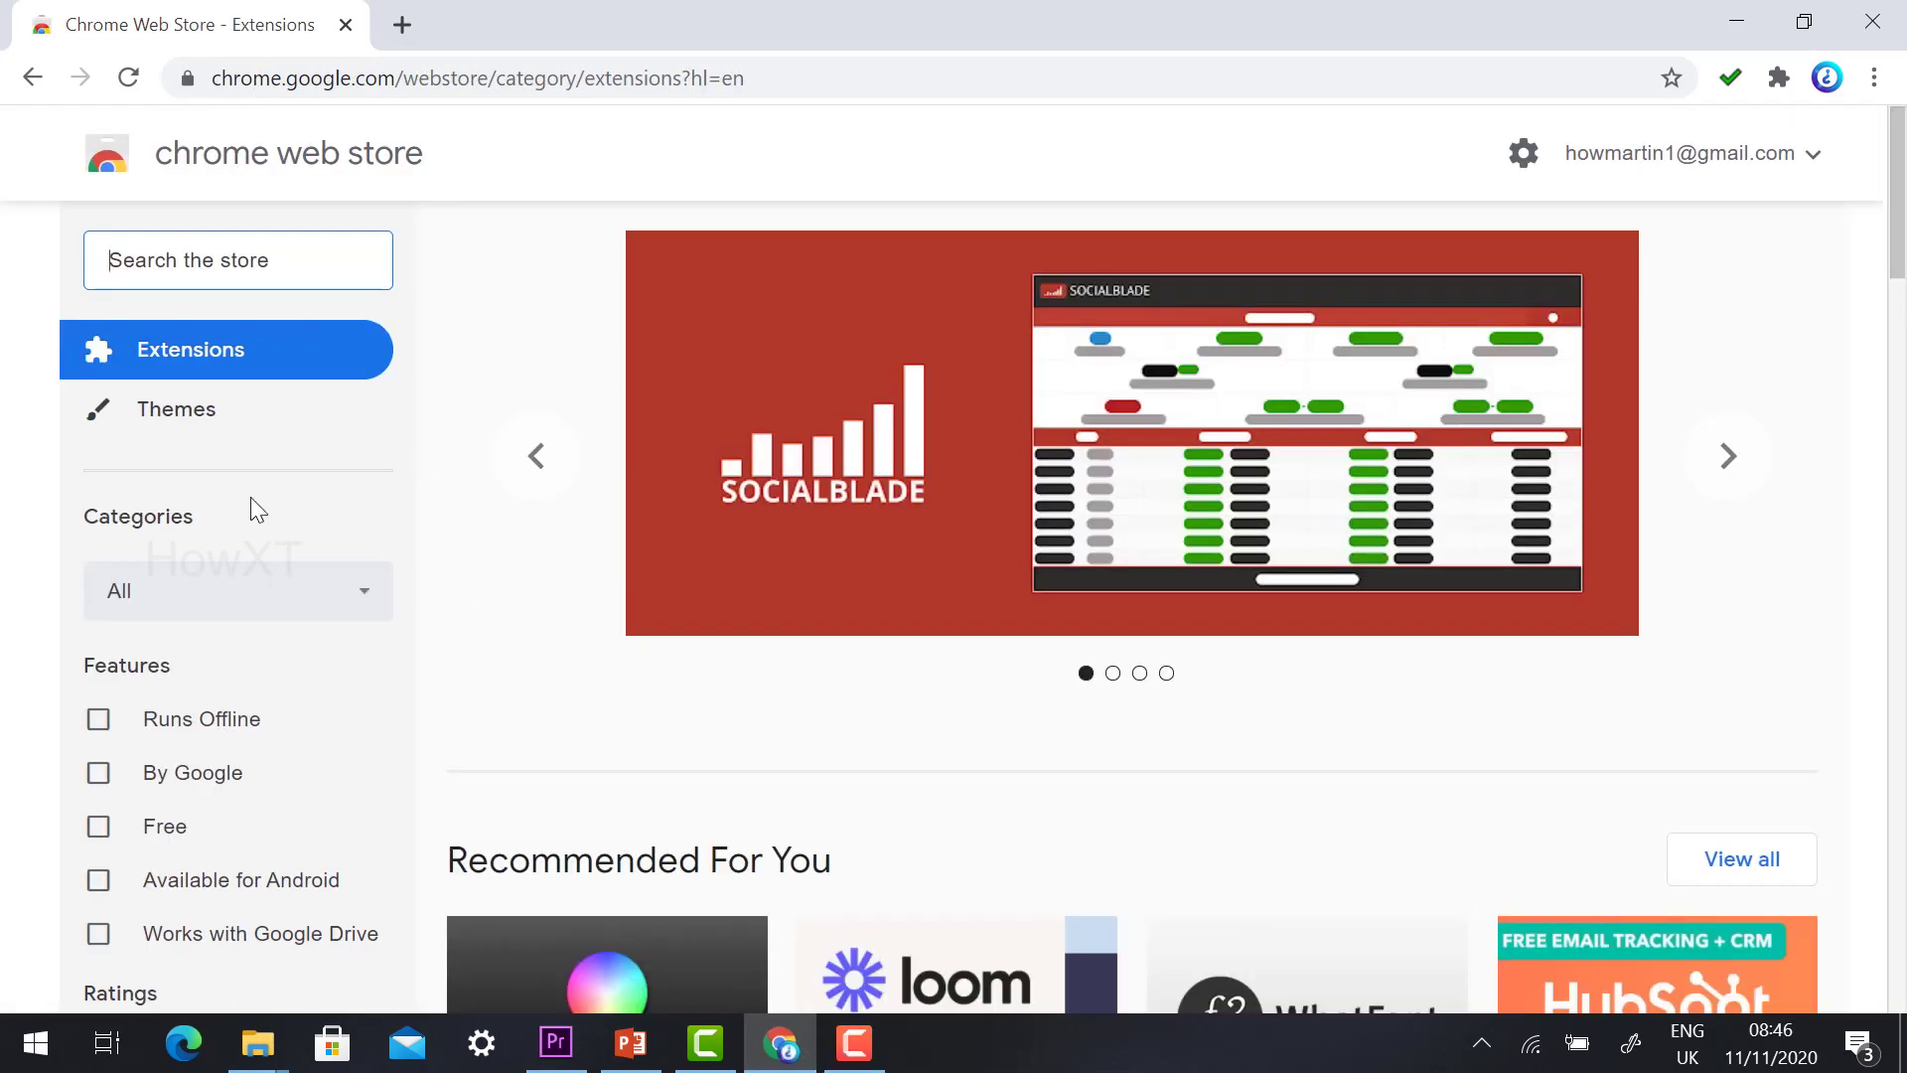
type("Screen Recorder user")
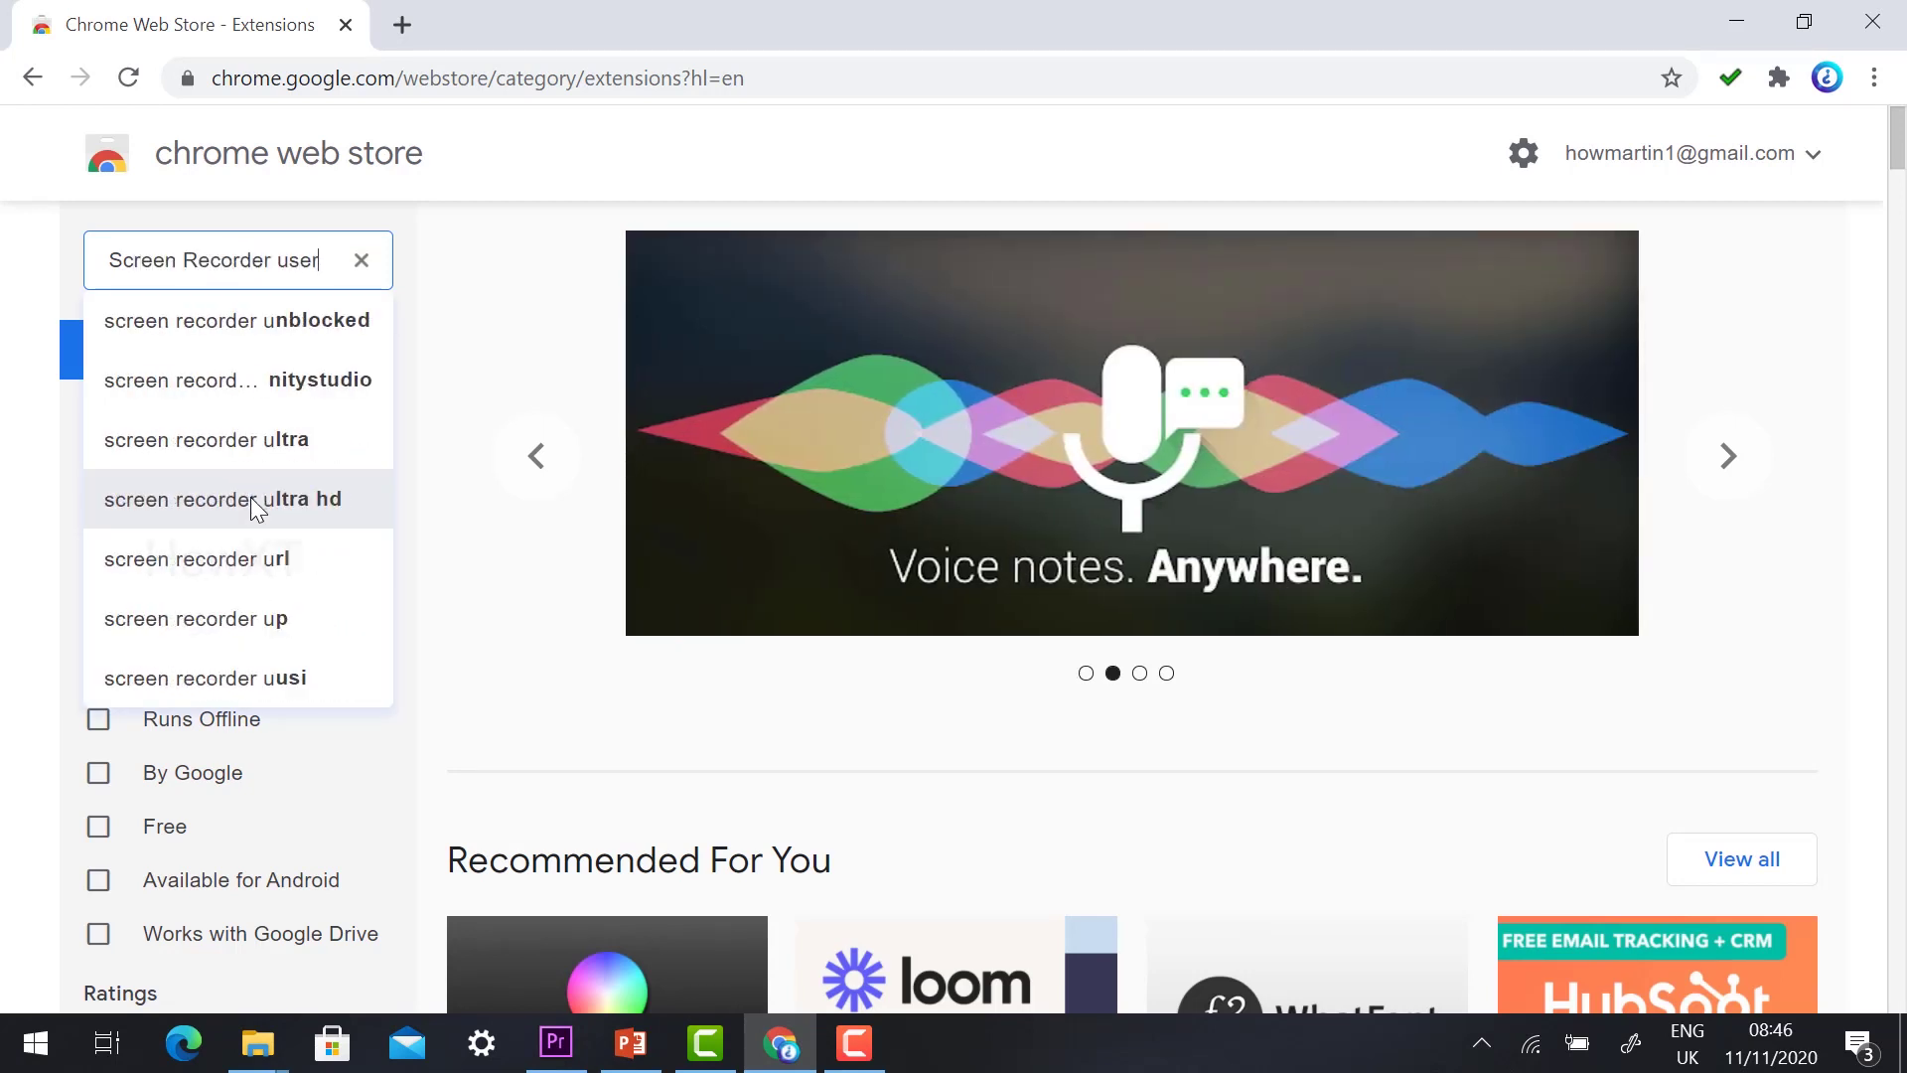
type("bo")
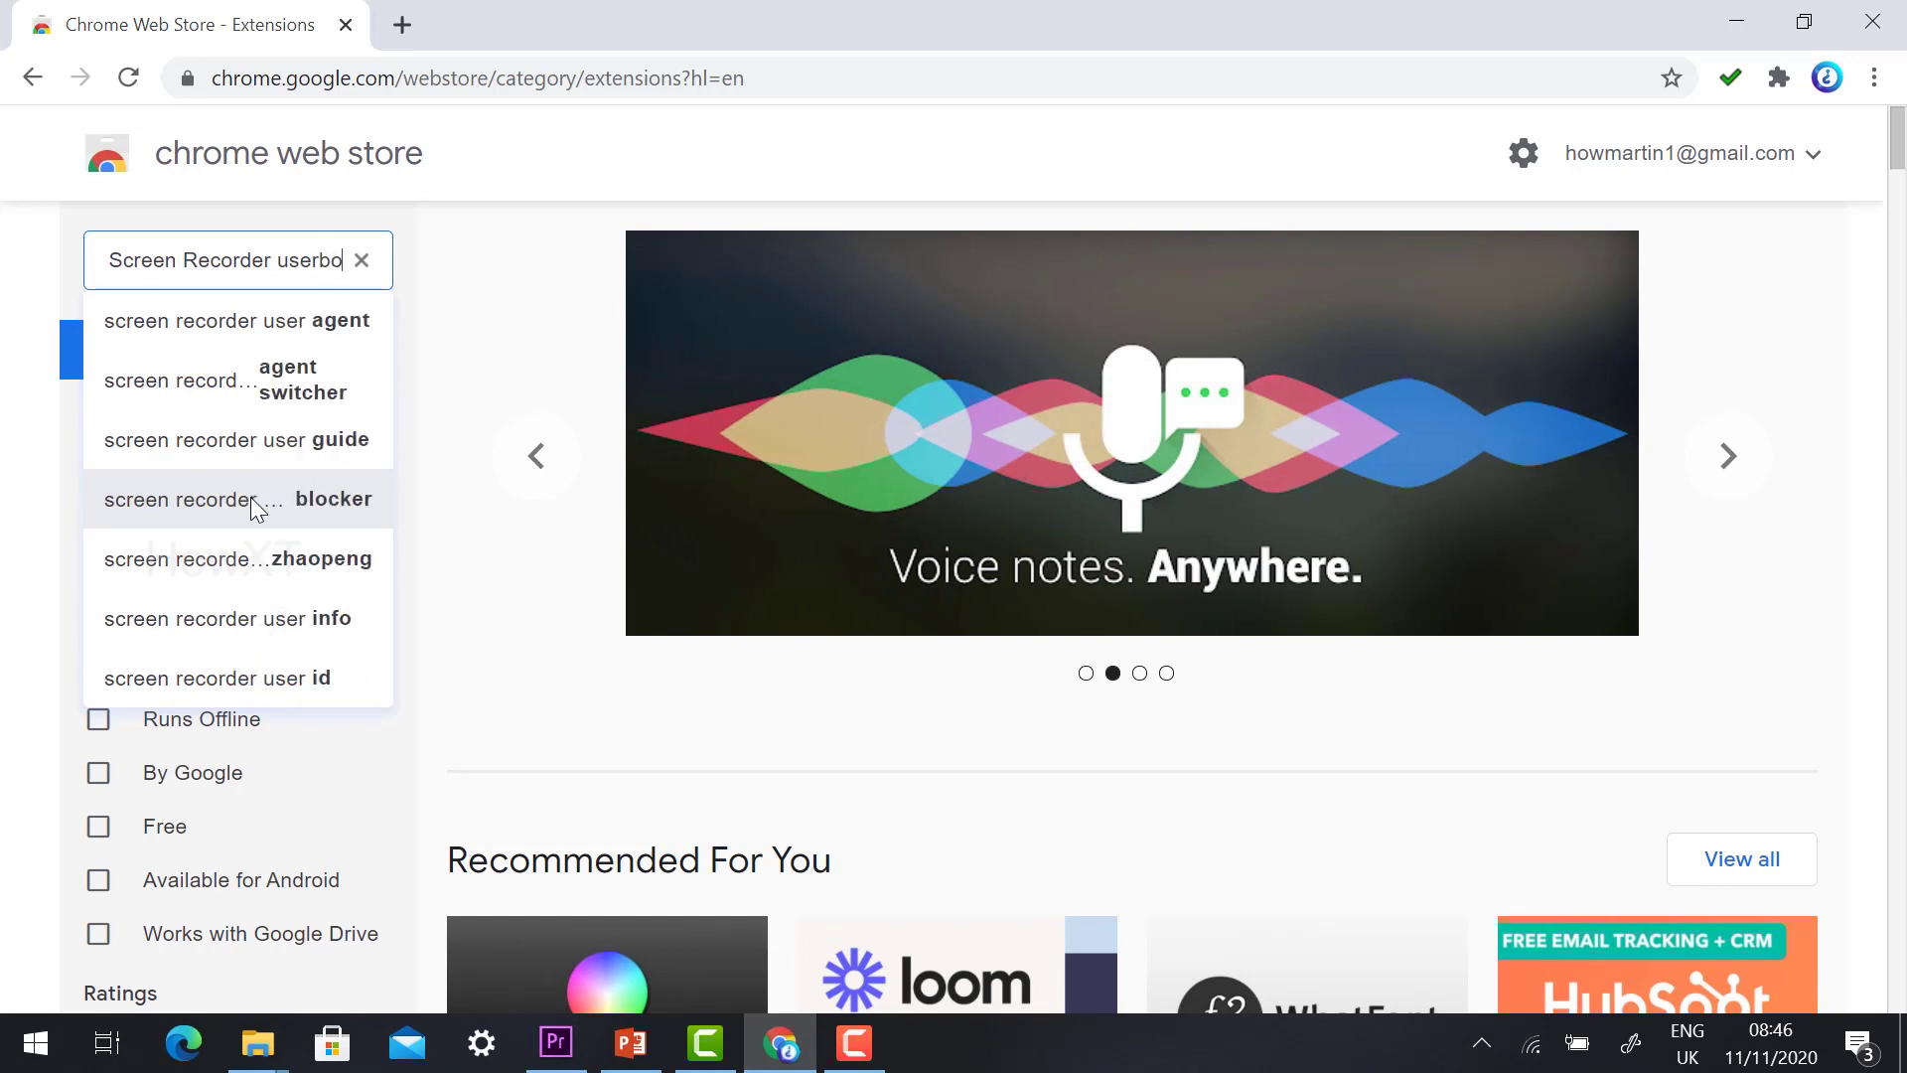
type("b")
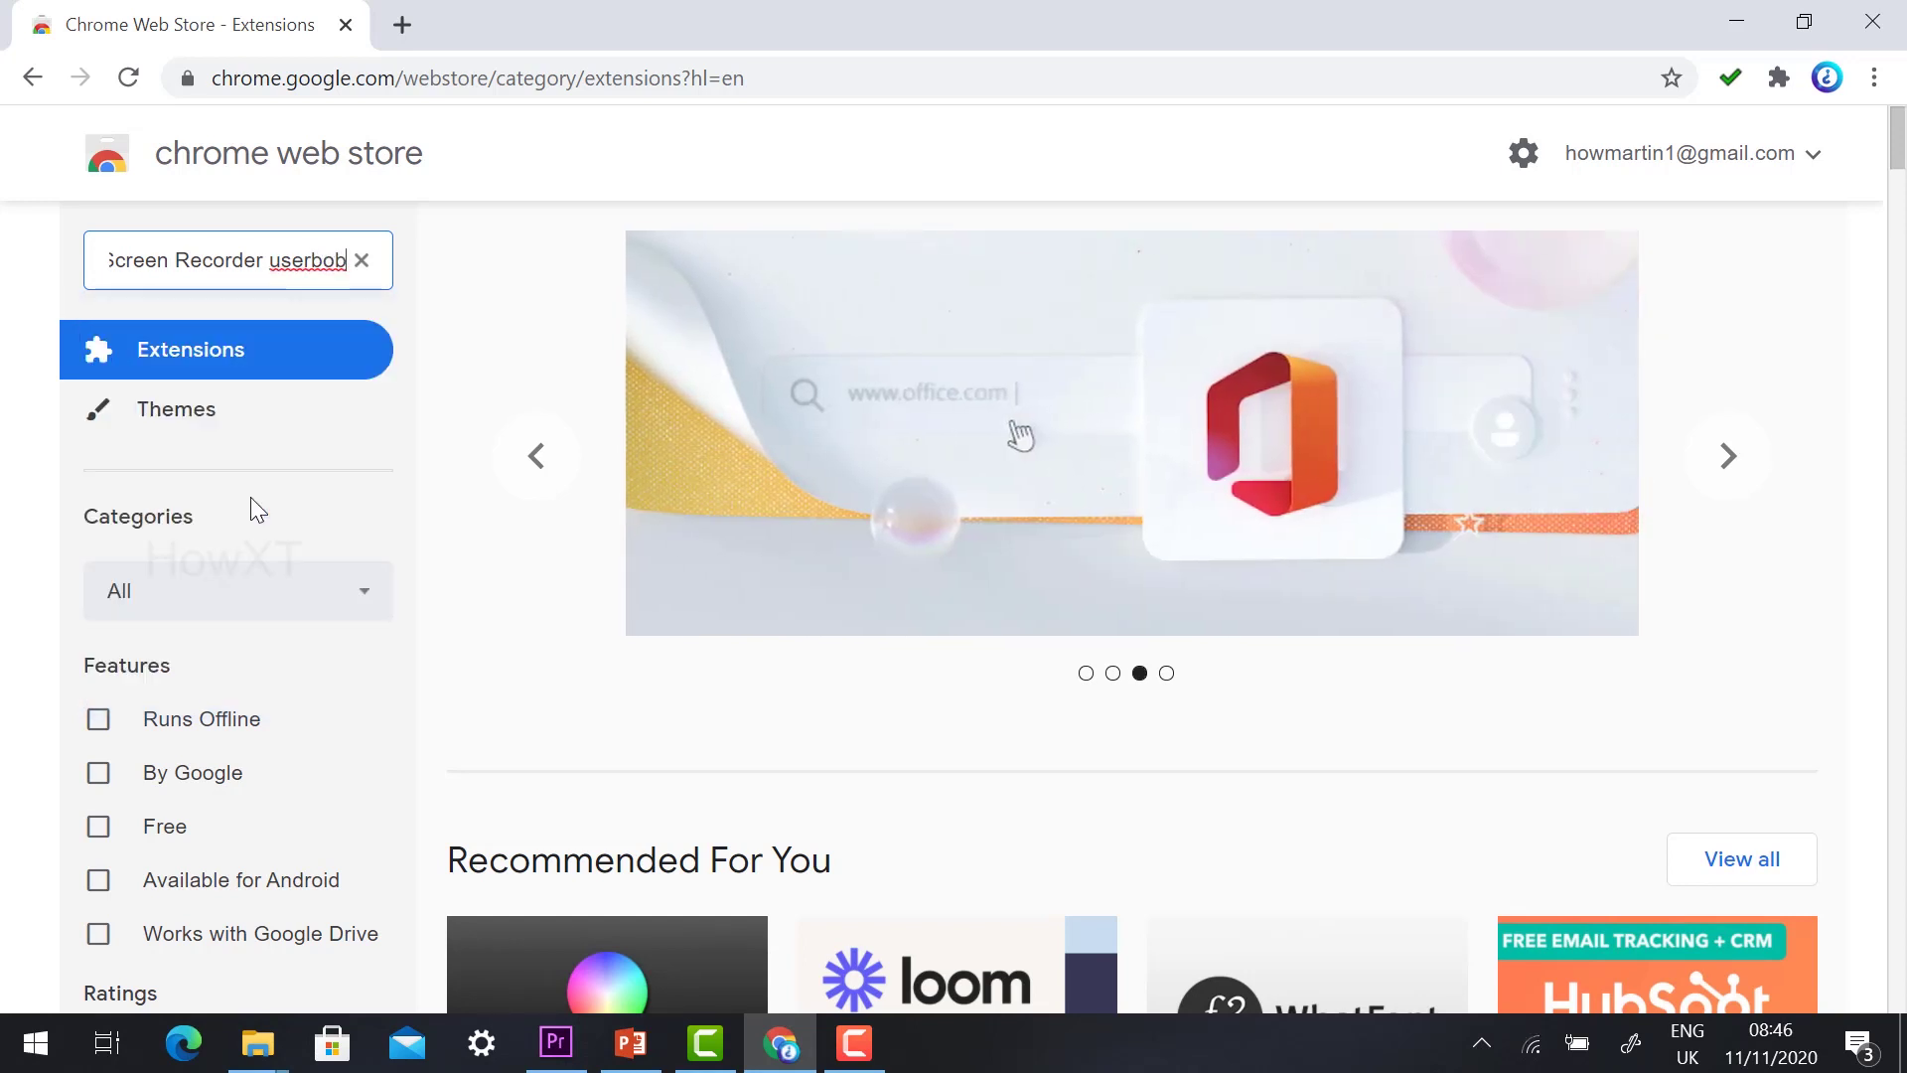
key("Return")
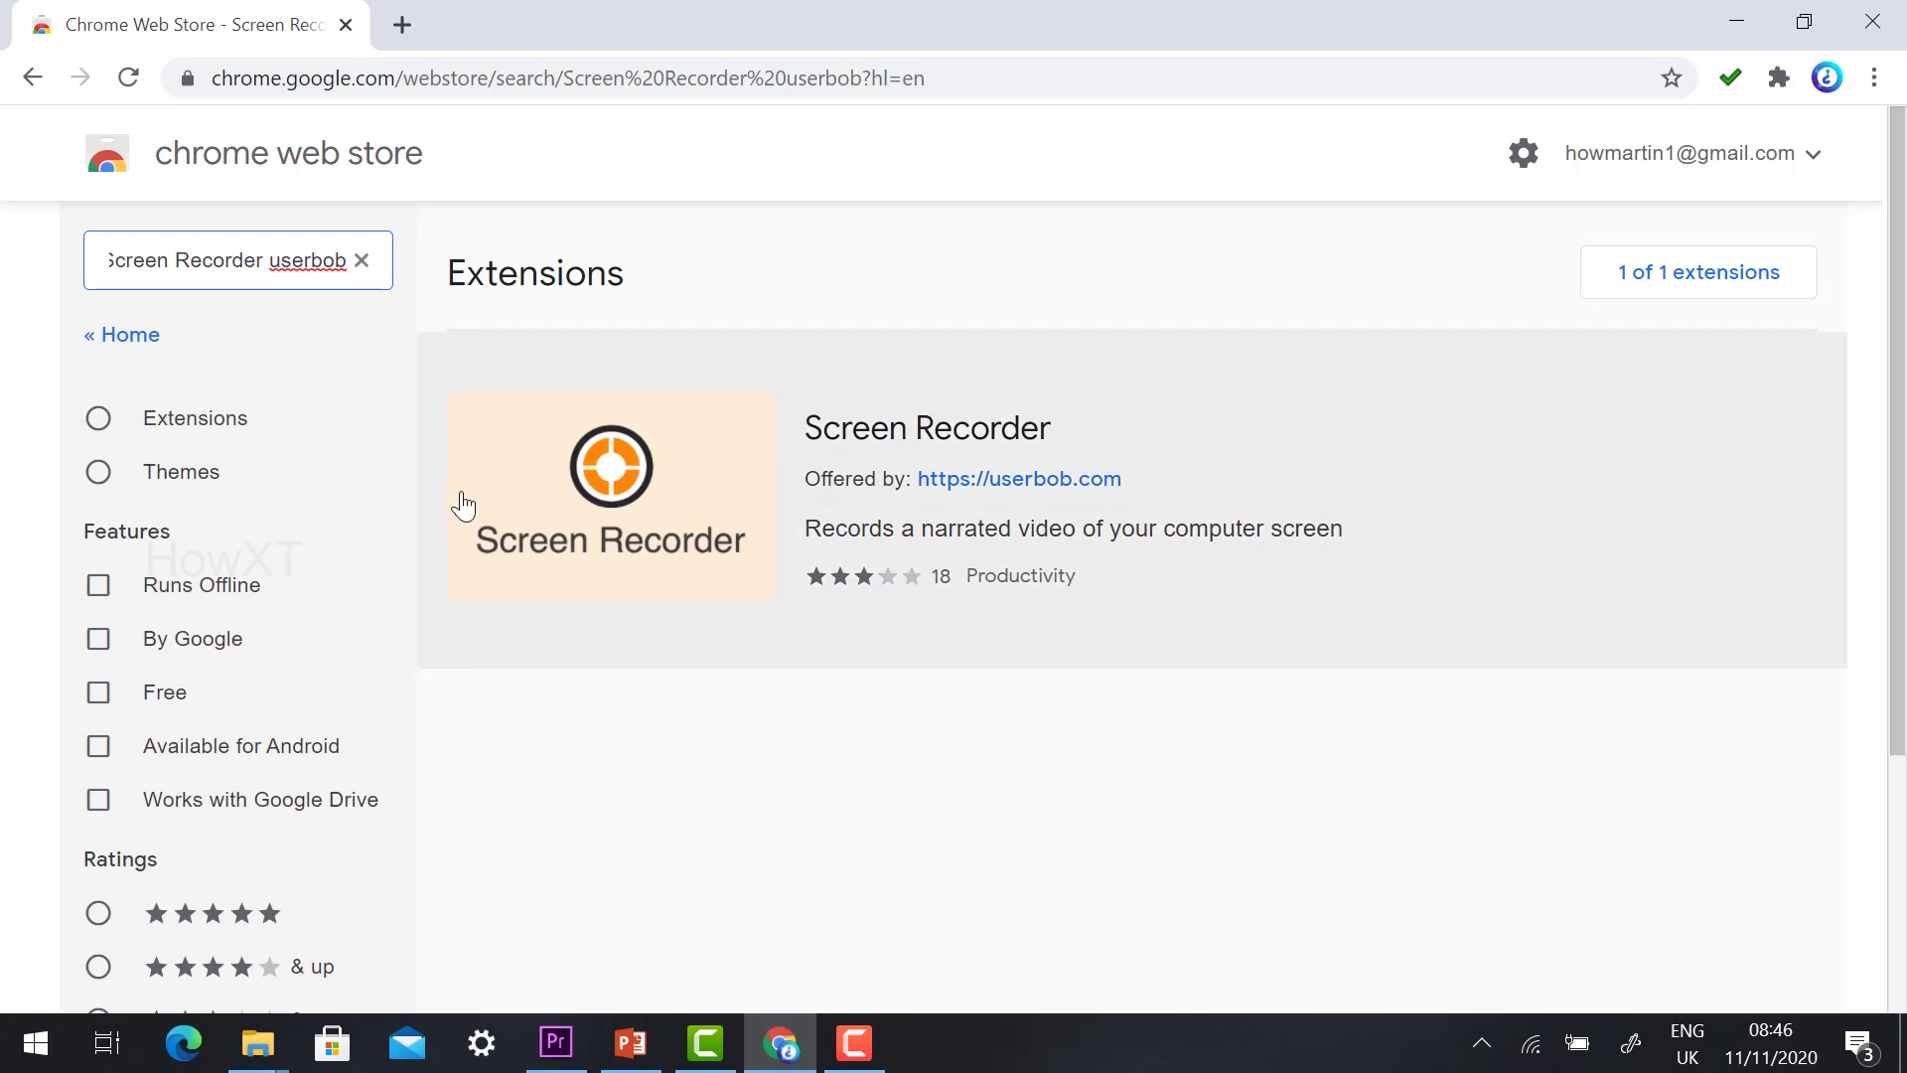
Step: Add the userbob.com Screen Recorder extension to Chrome and confirm the installation
left_click(577, 517)
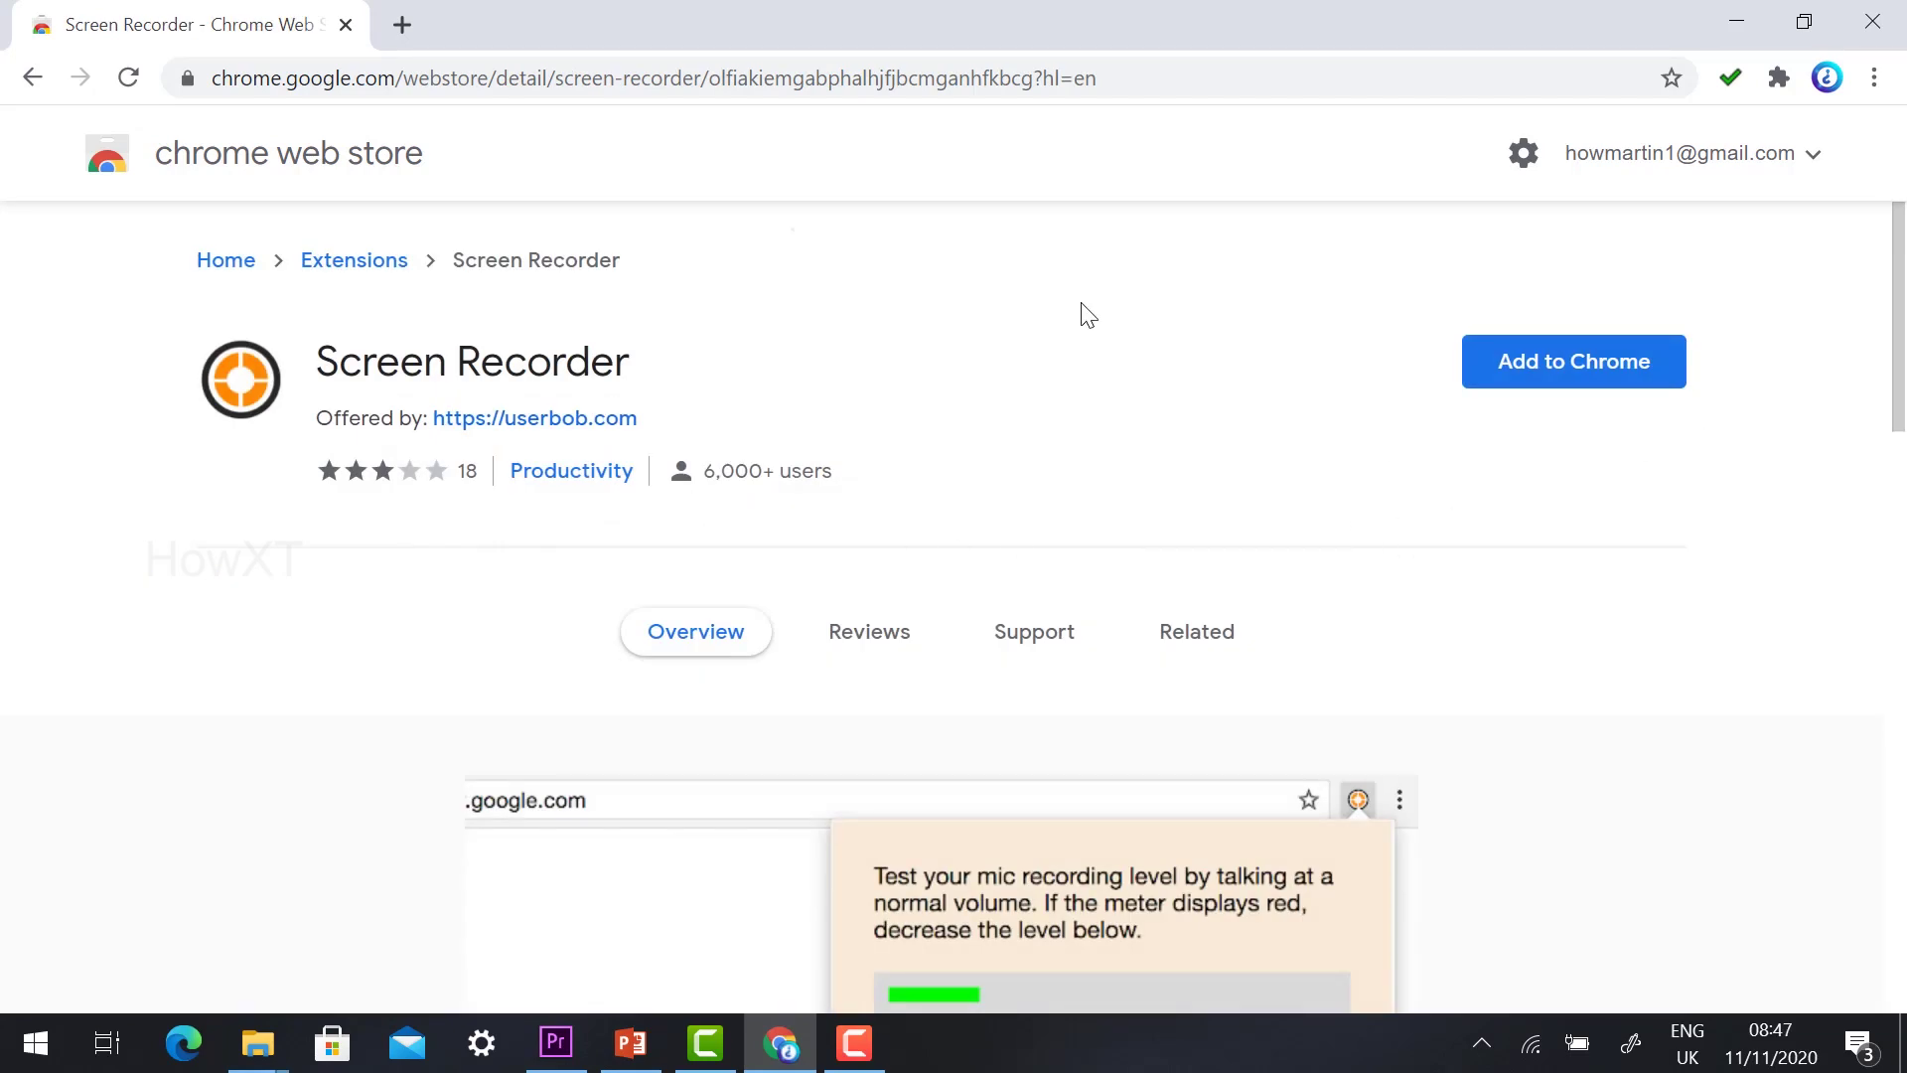
left_click(1614, 396)
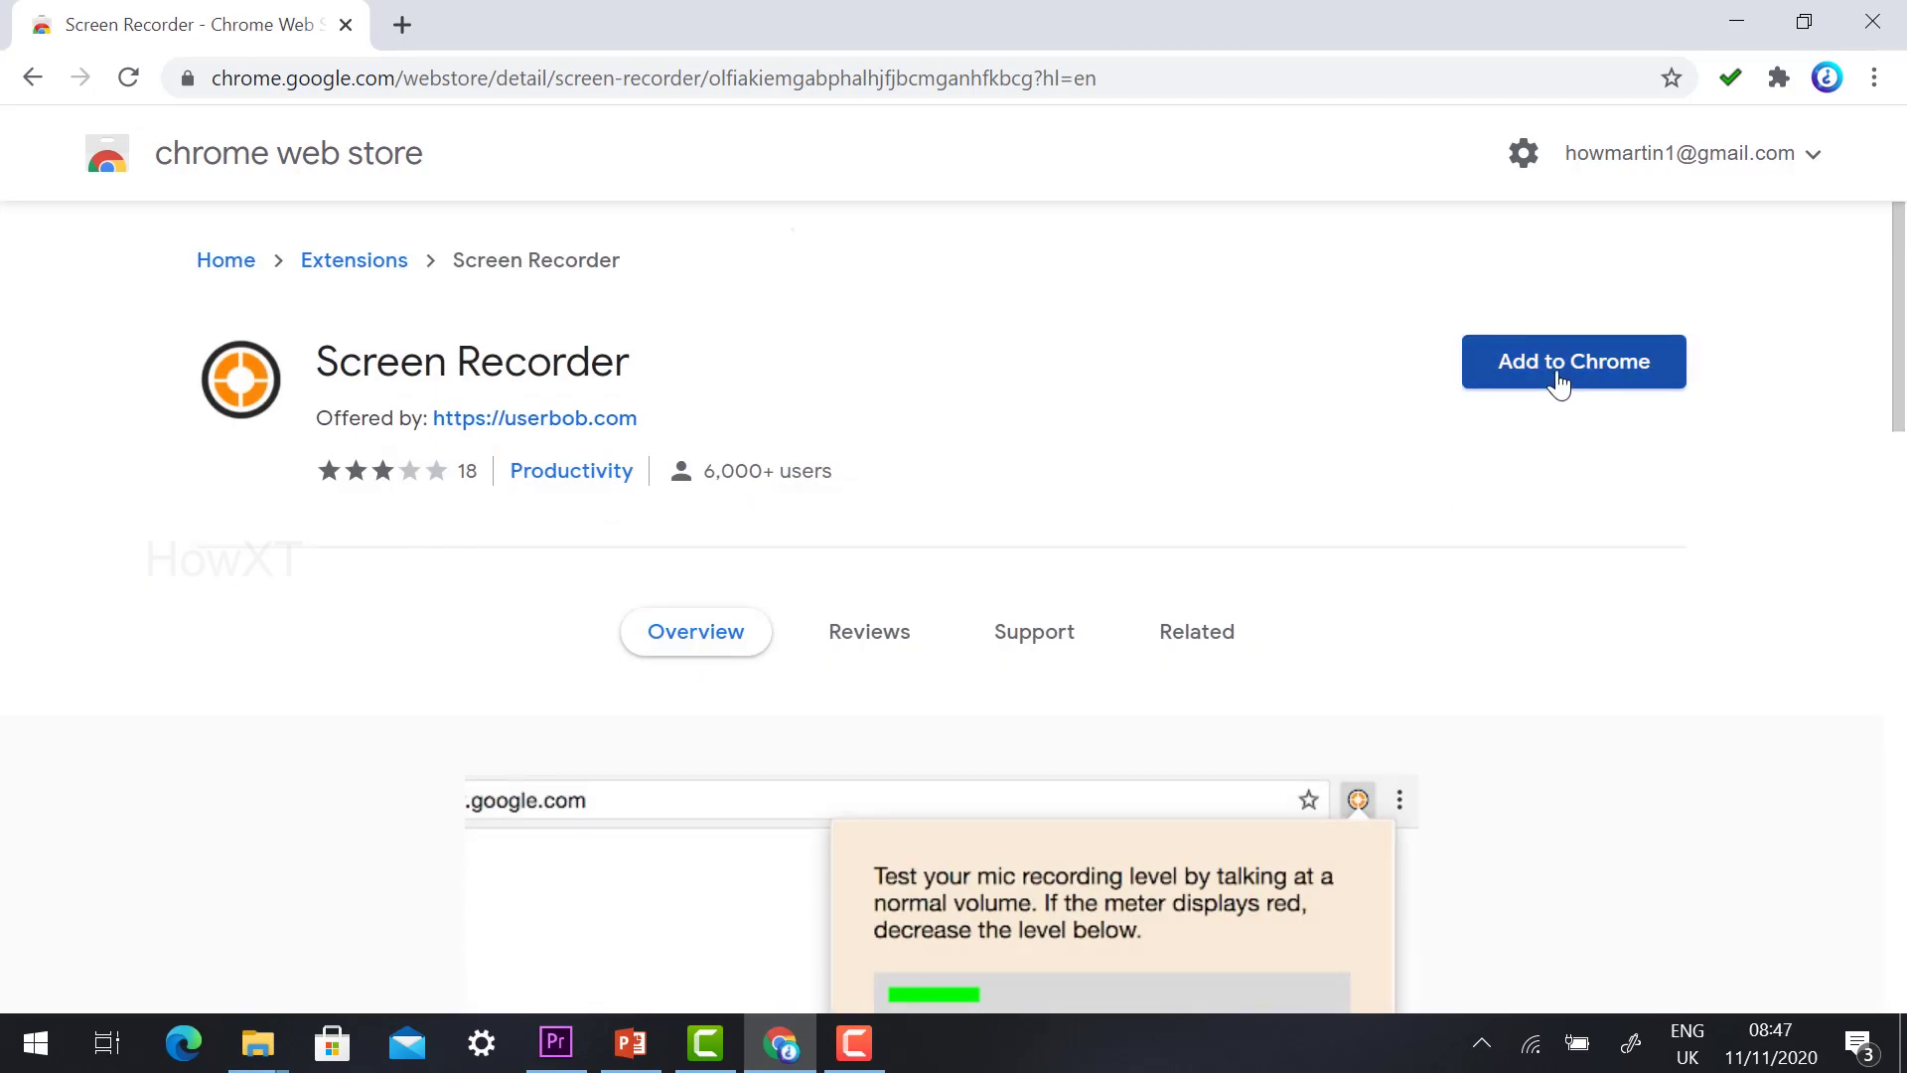
left_click(1014, 405)
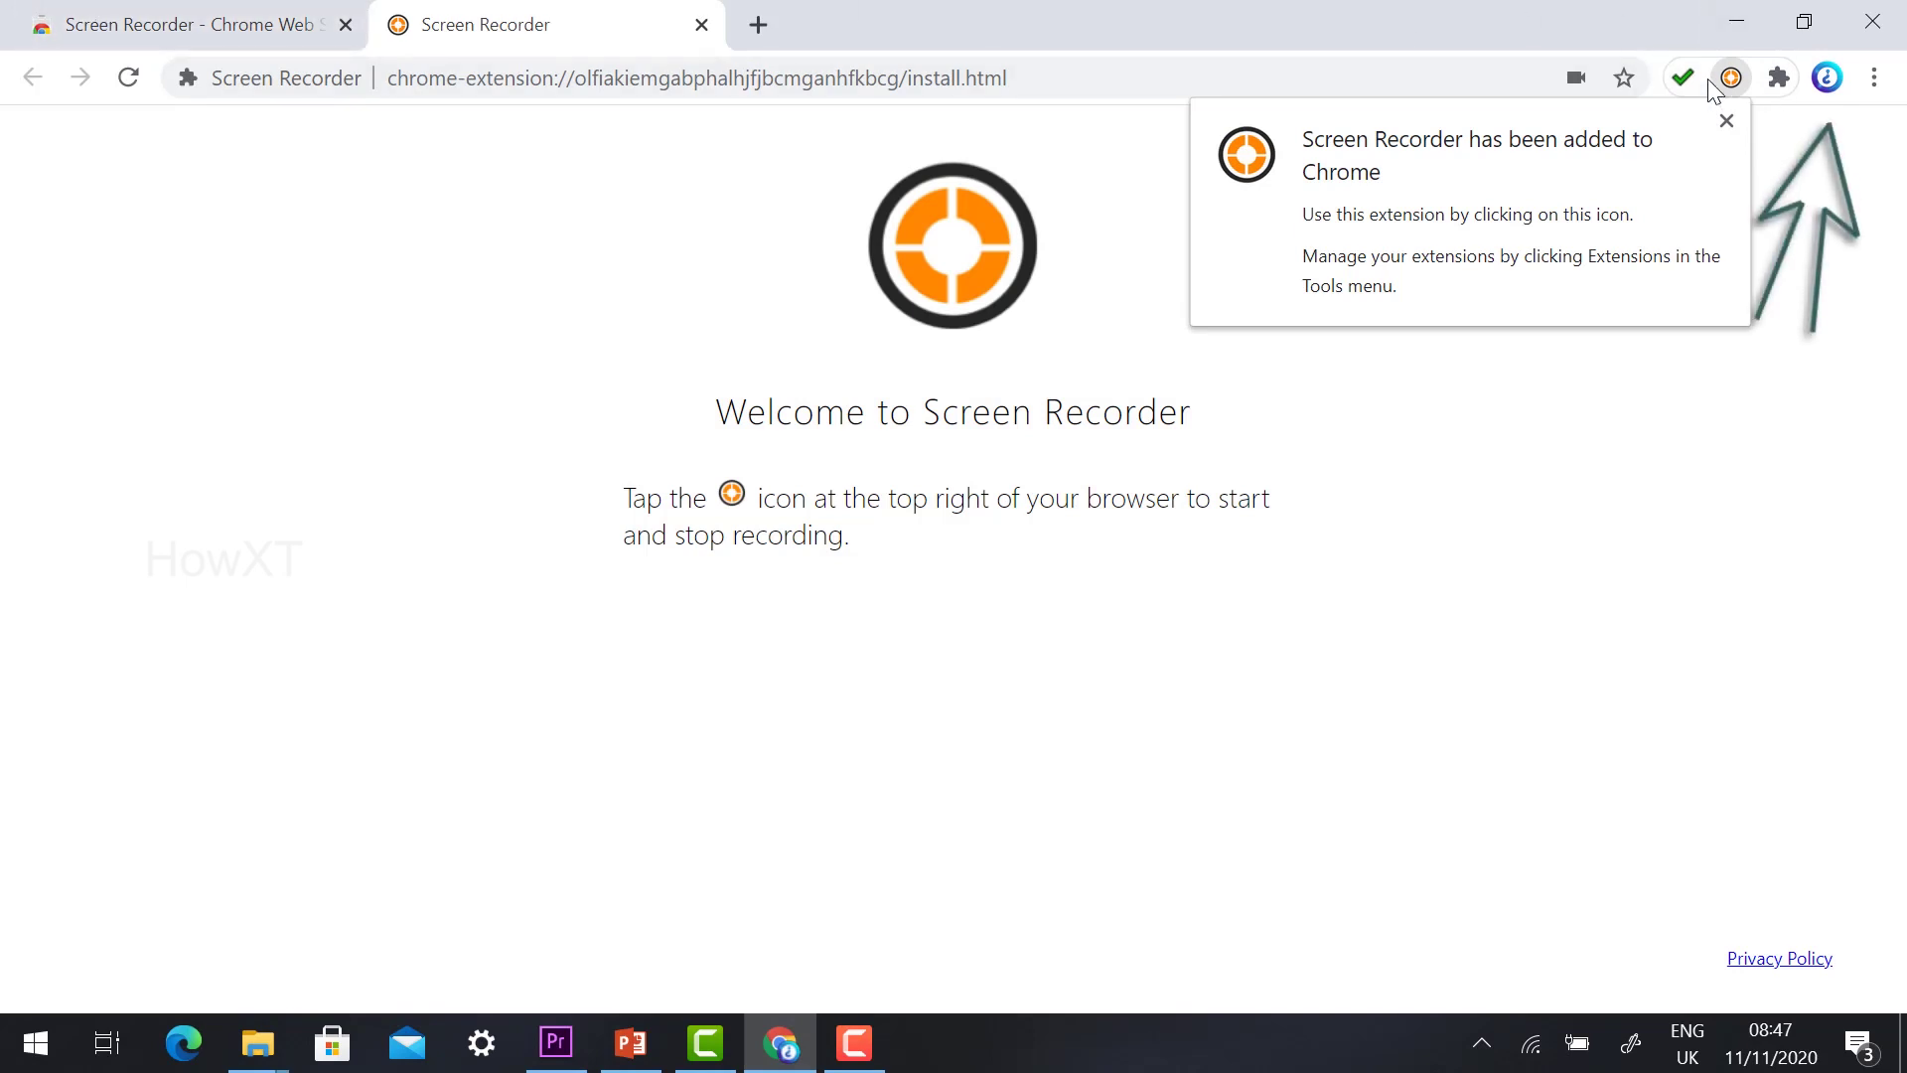
Step: Pin Screen Recorder in the Extensions menu so its icon stays on the toolbar
left_click(1778, 79)
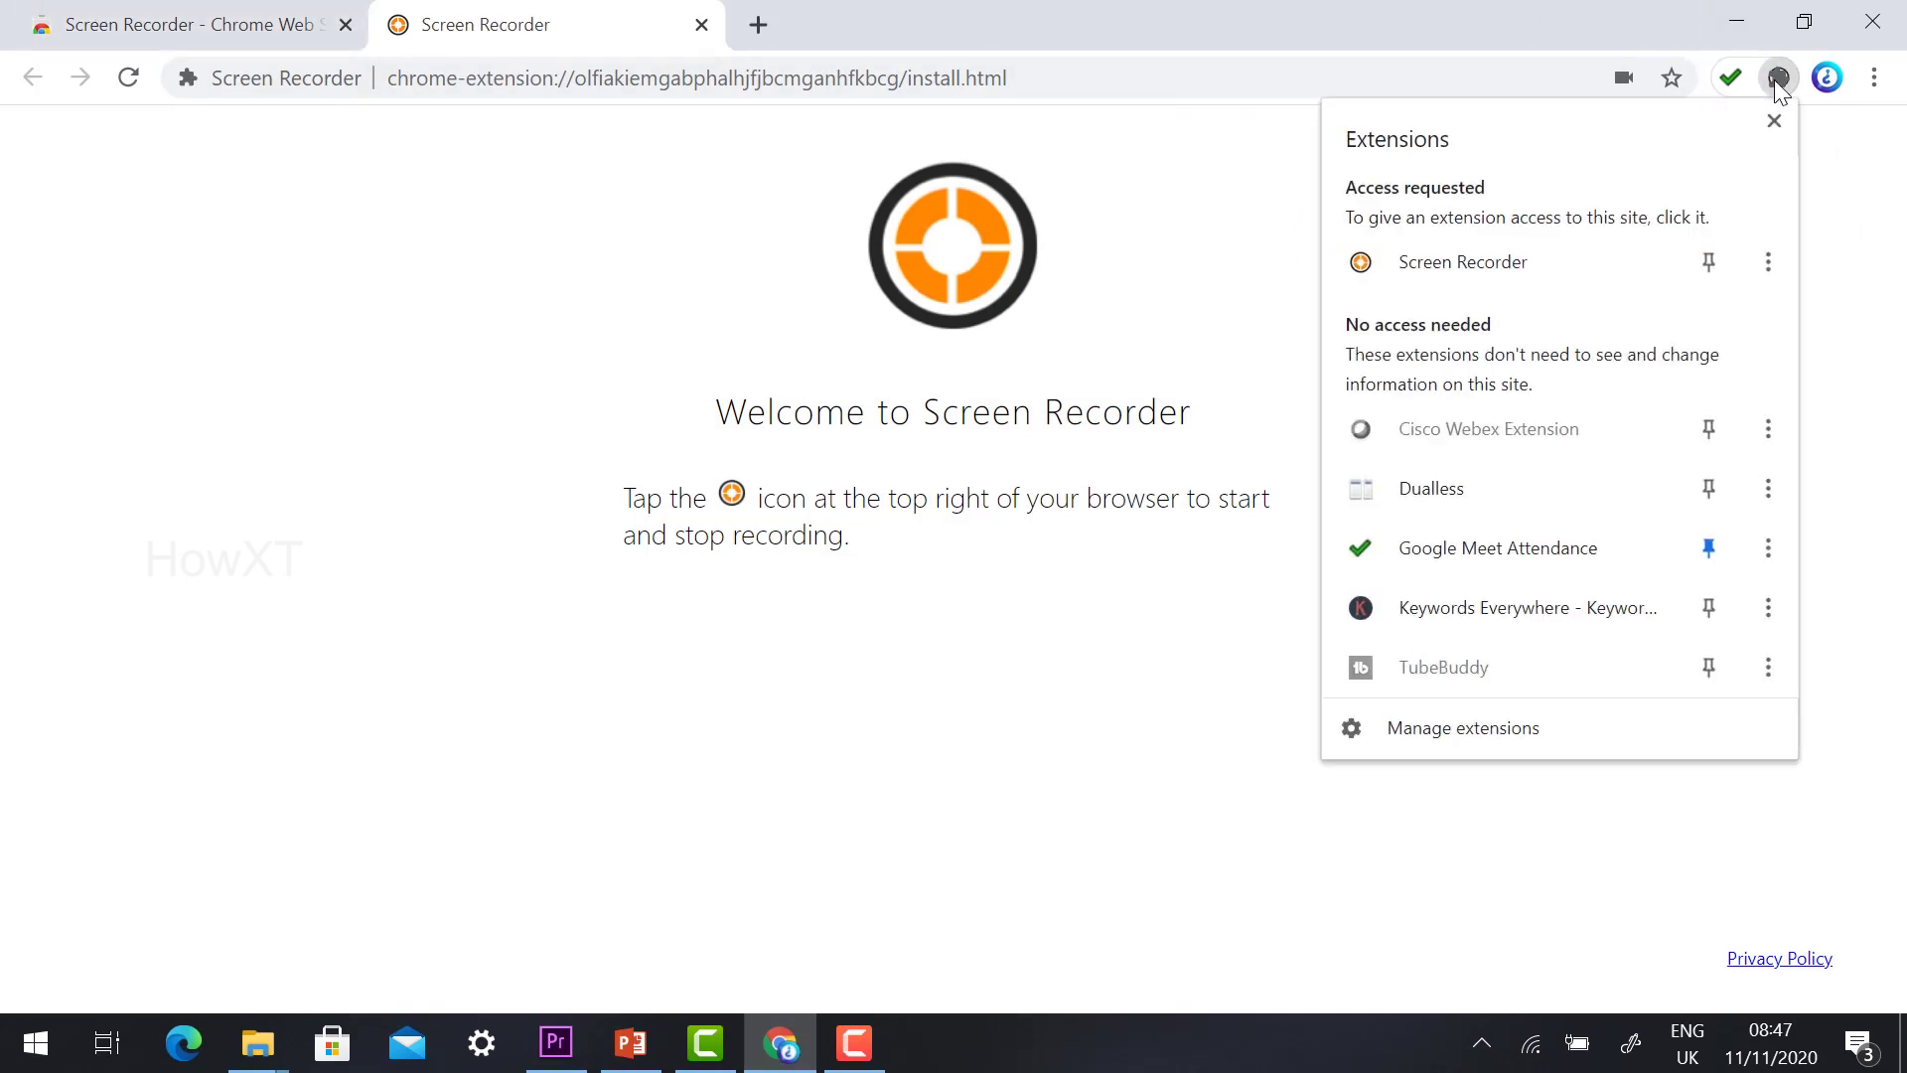
left_click(1709, 263)
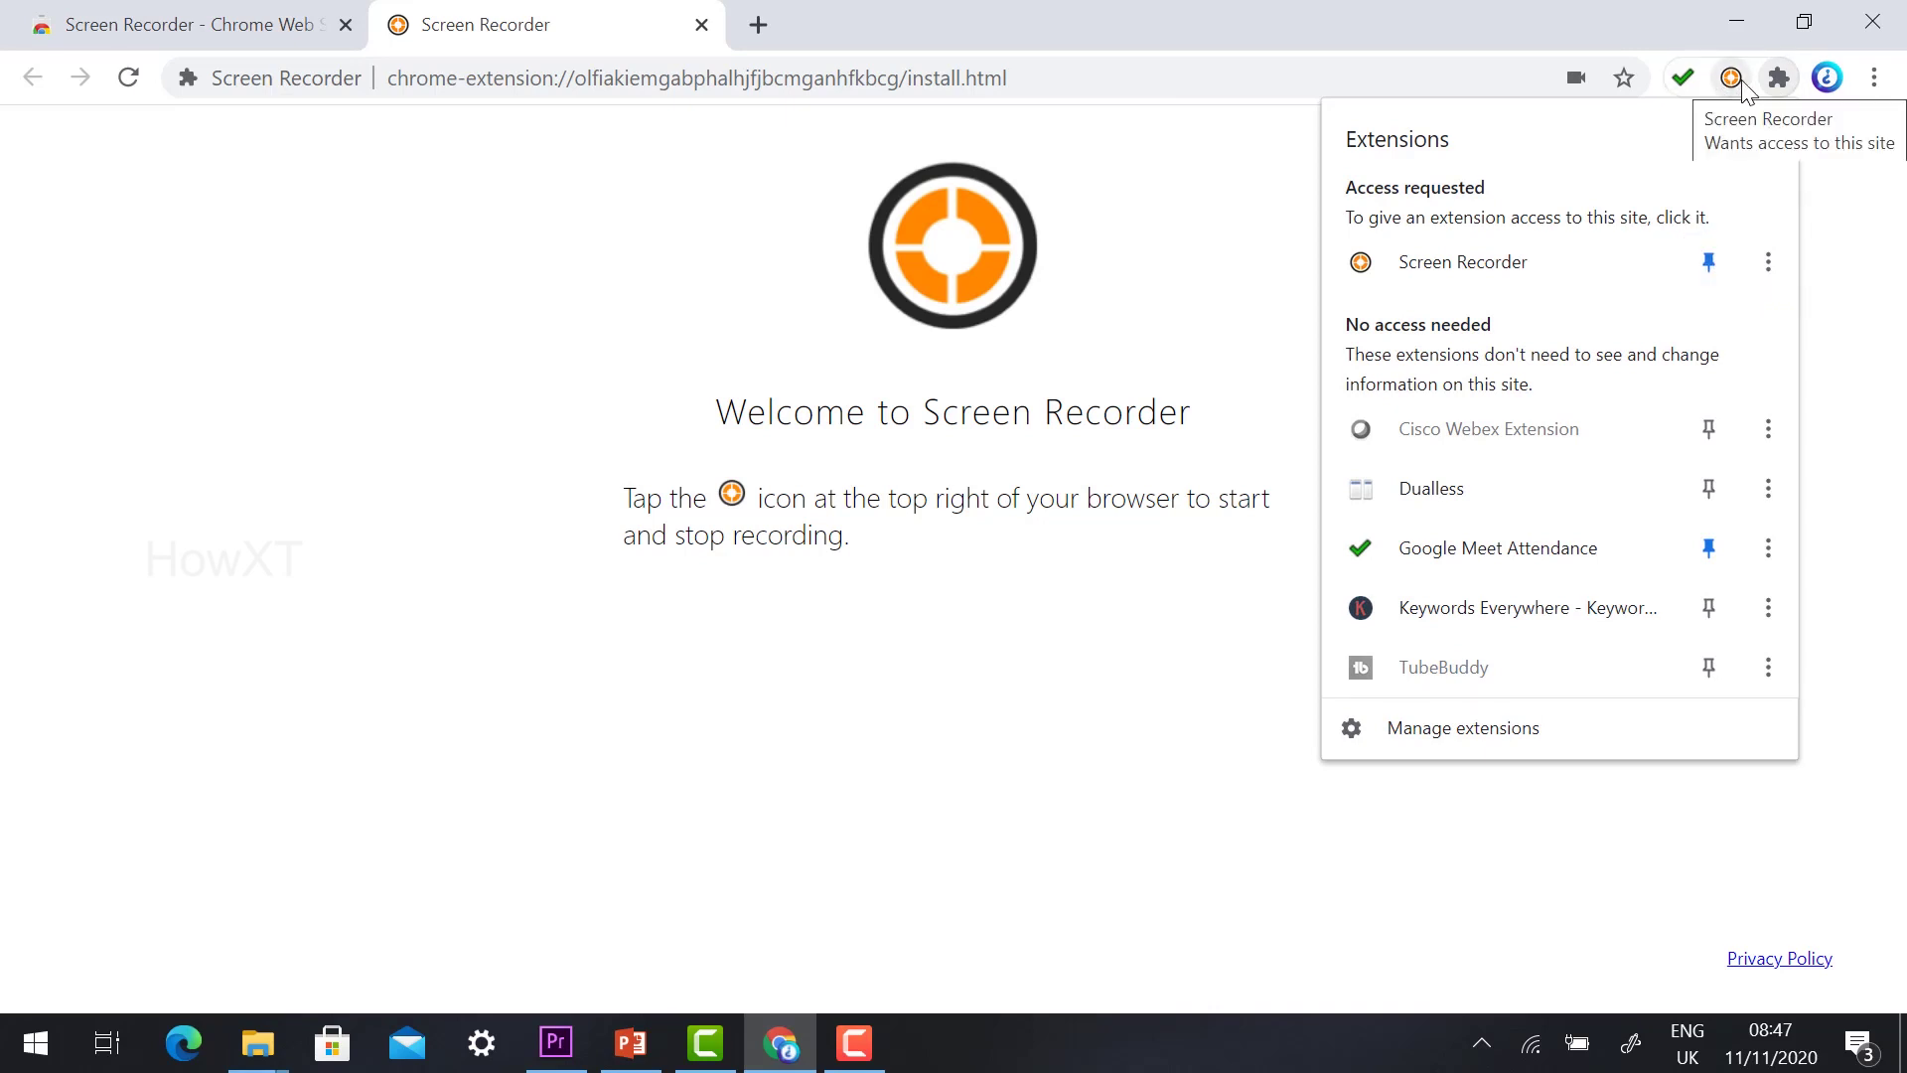
left_click(1838, 264)
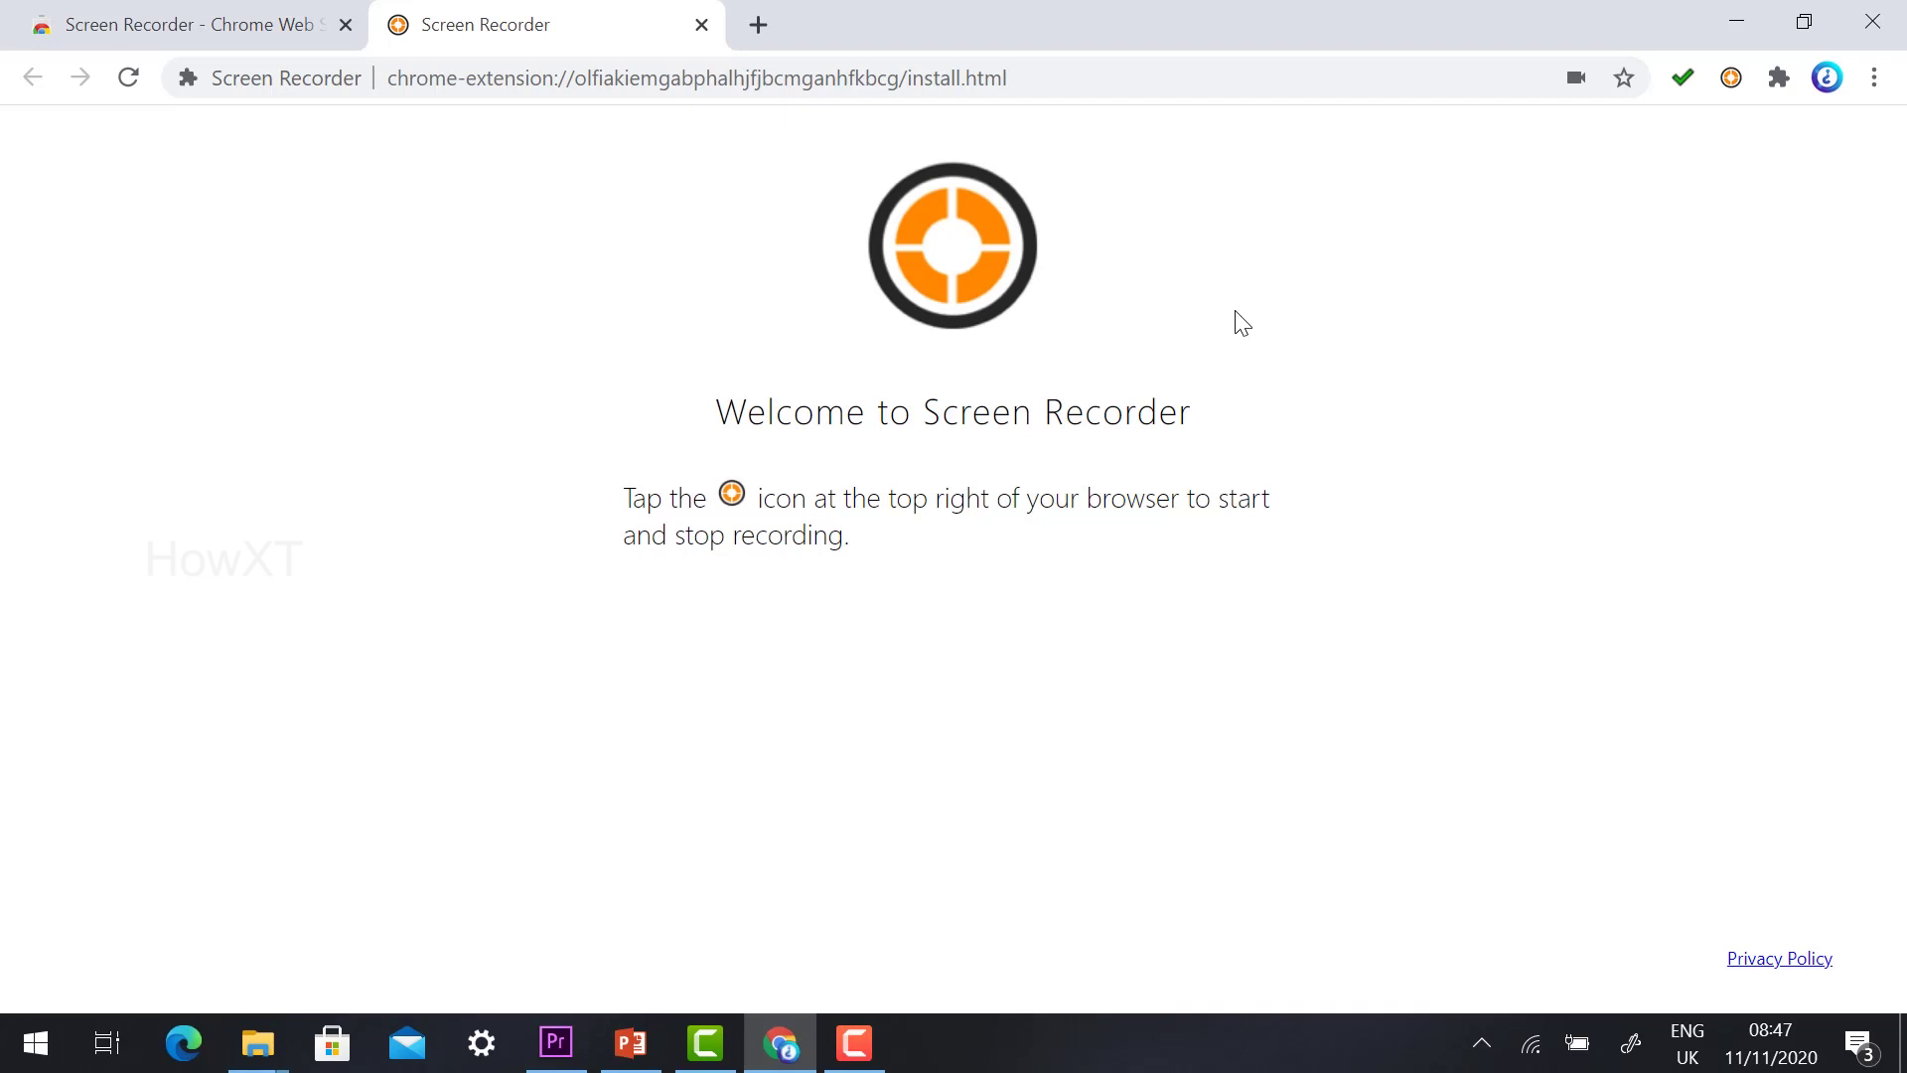
Step: In a new tab, open the video meeting invitation email in Gmail
left_click(761, 25)
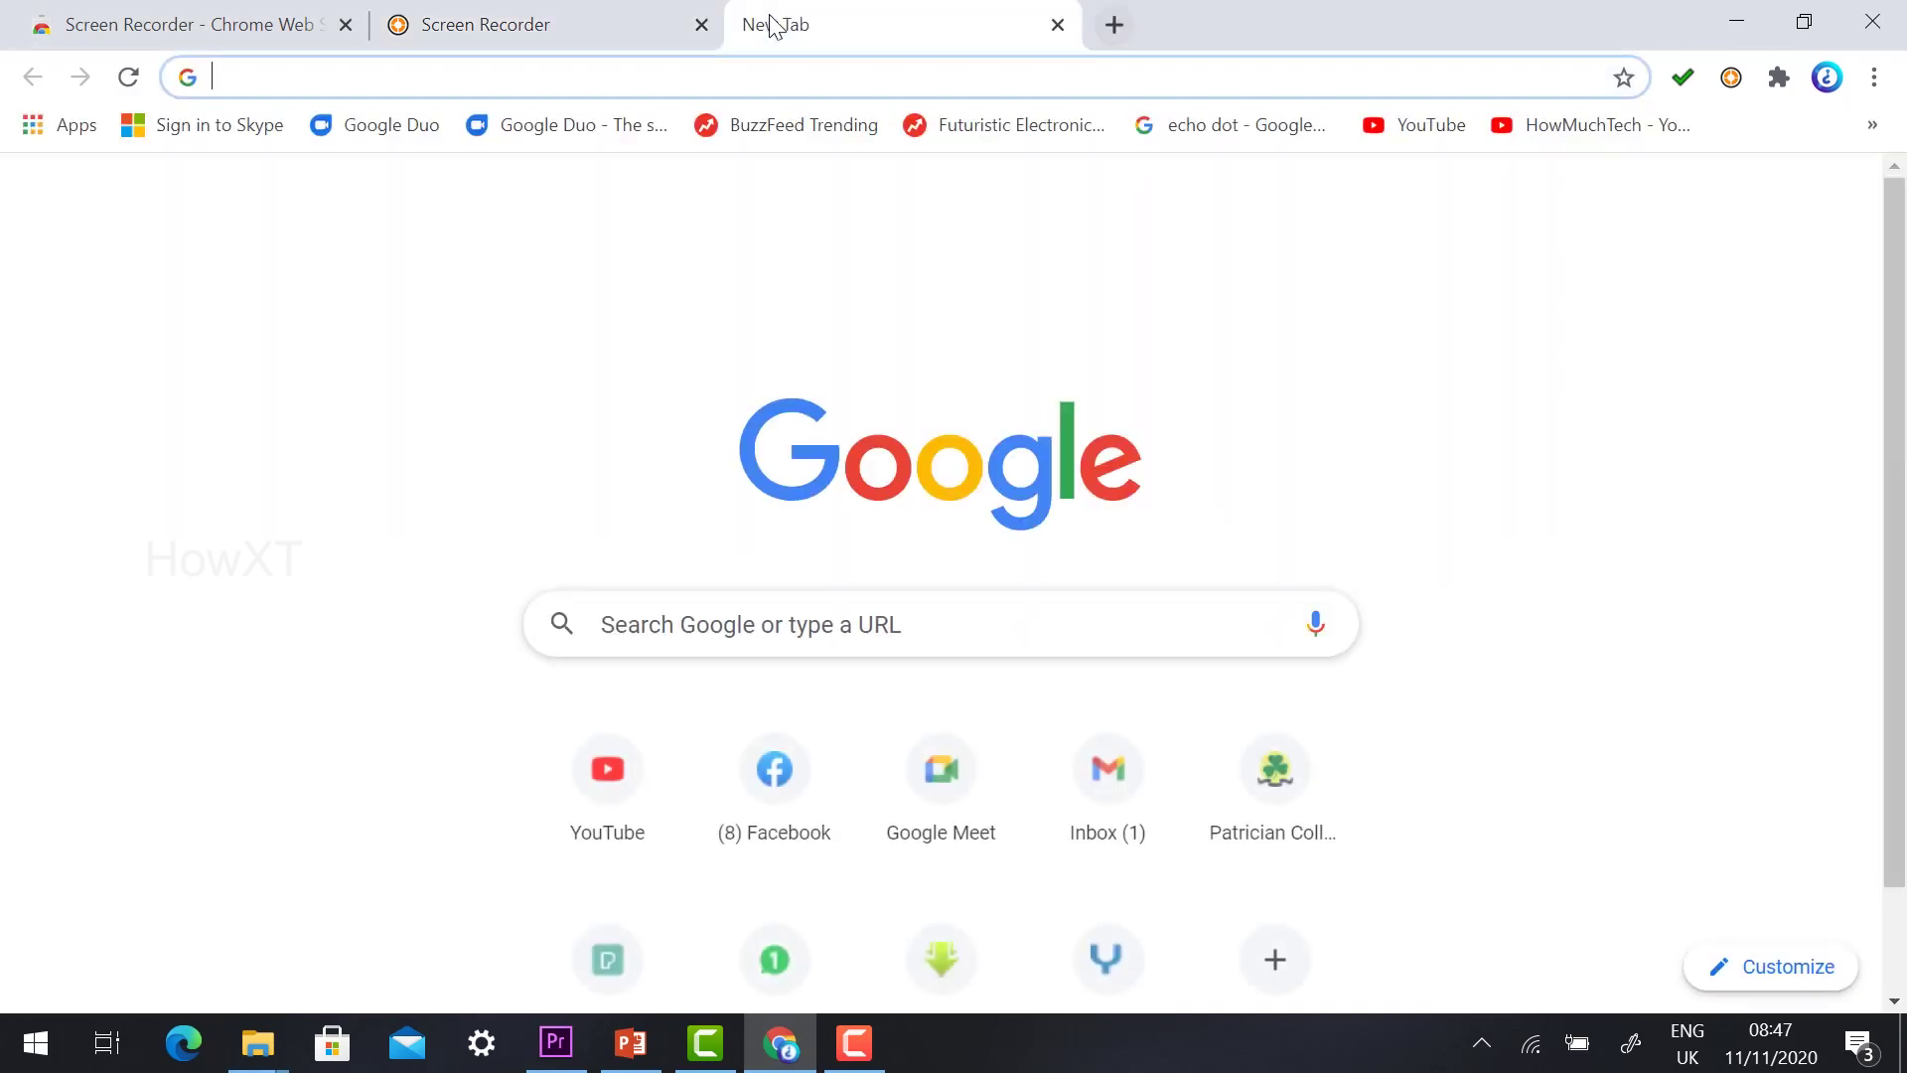
left_click(1594, 203)
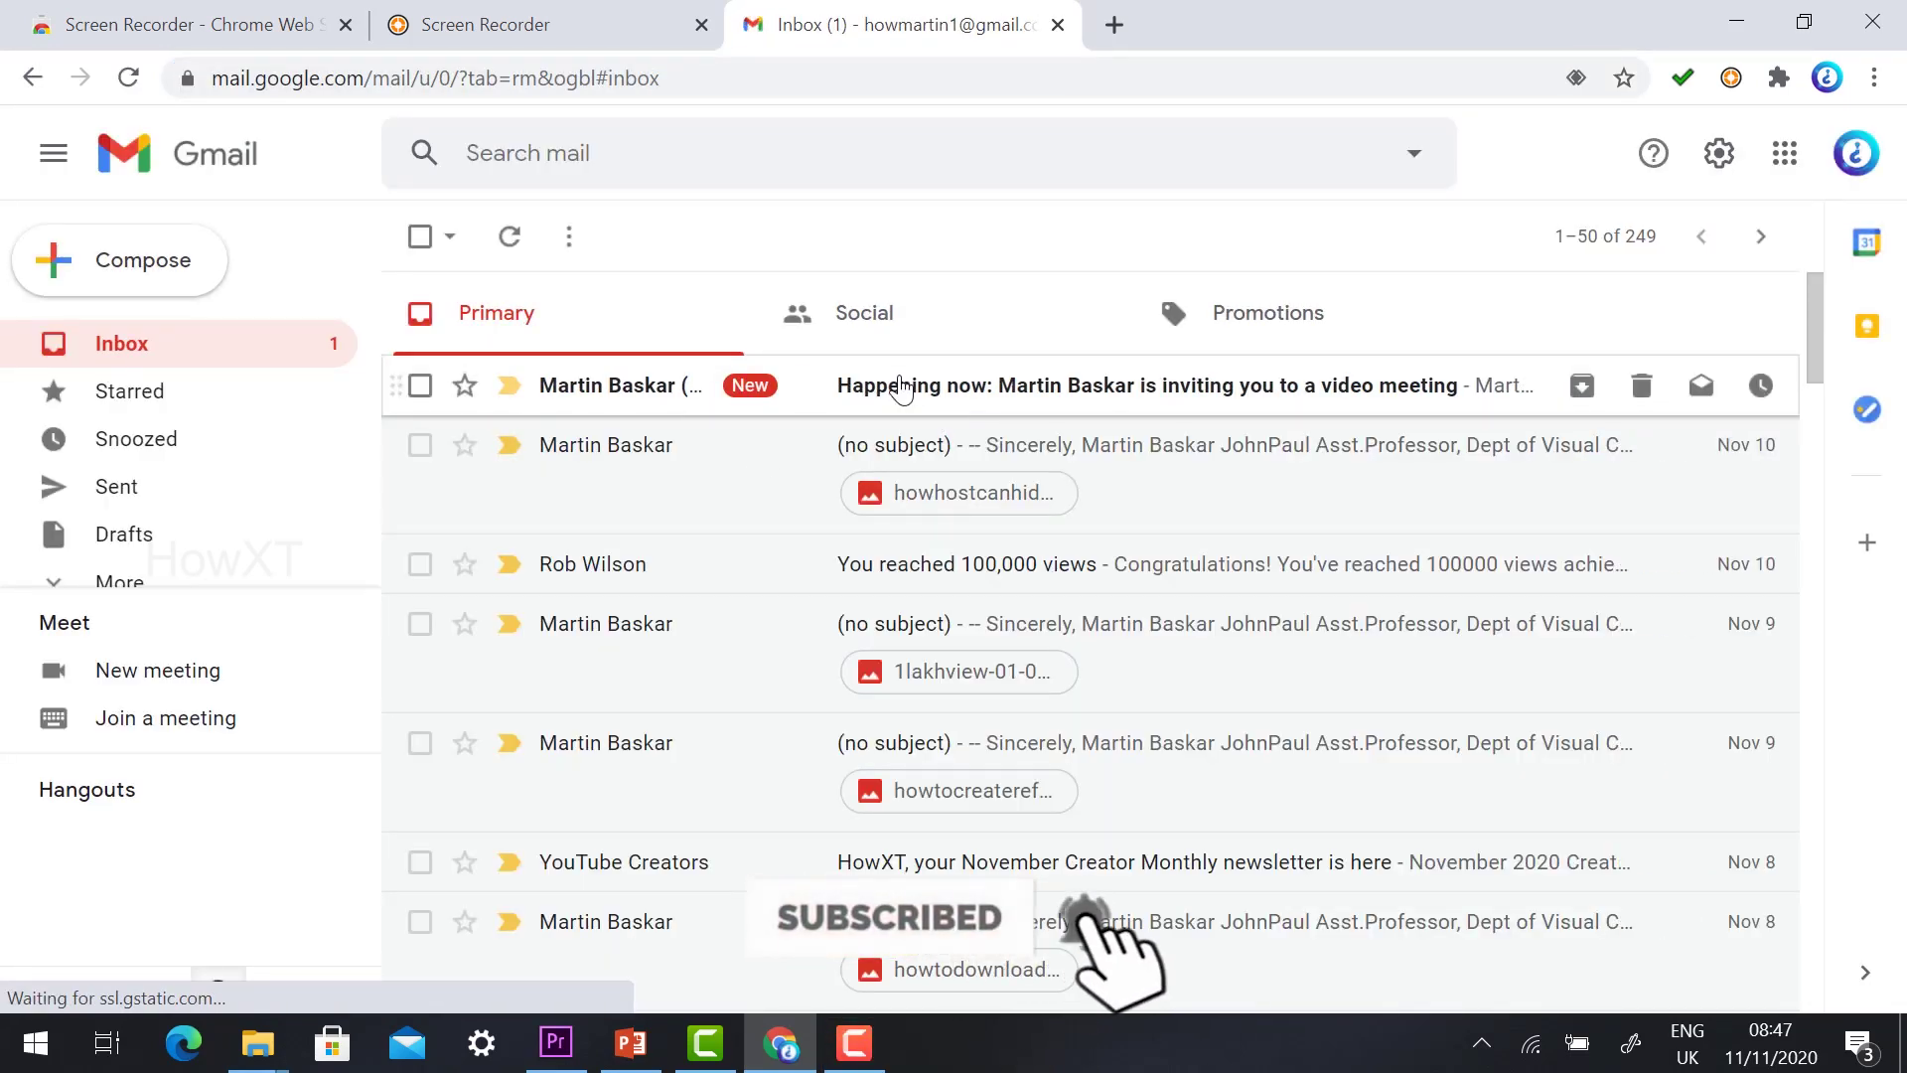
left_click(904, 389)
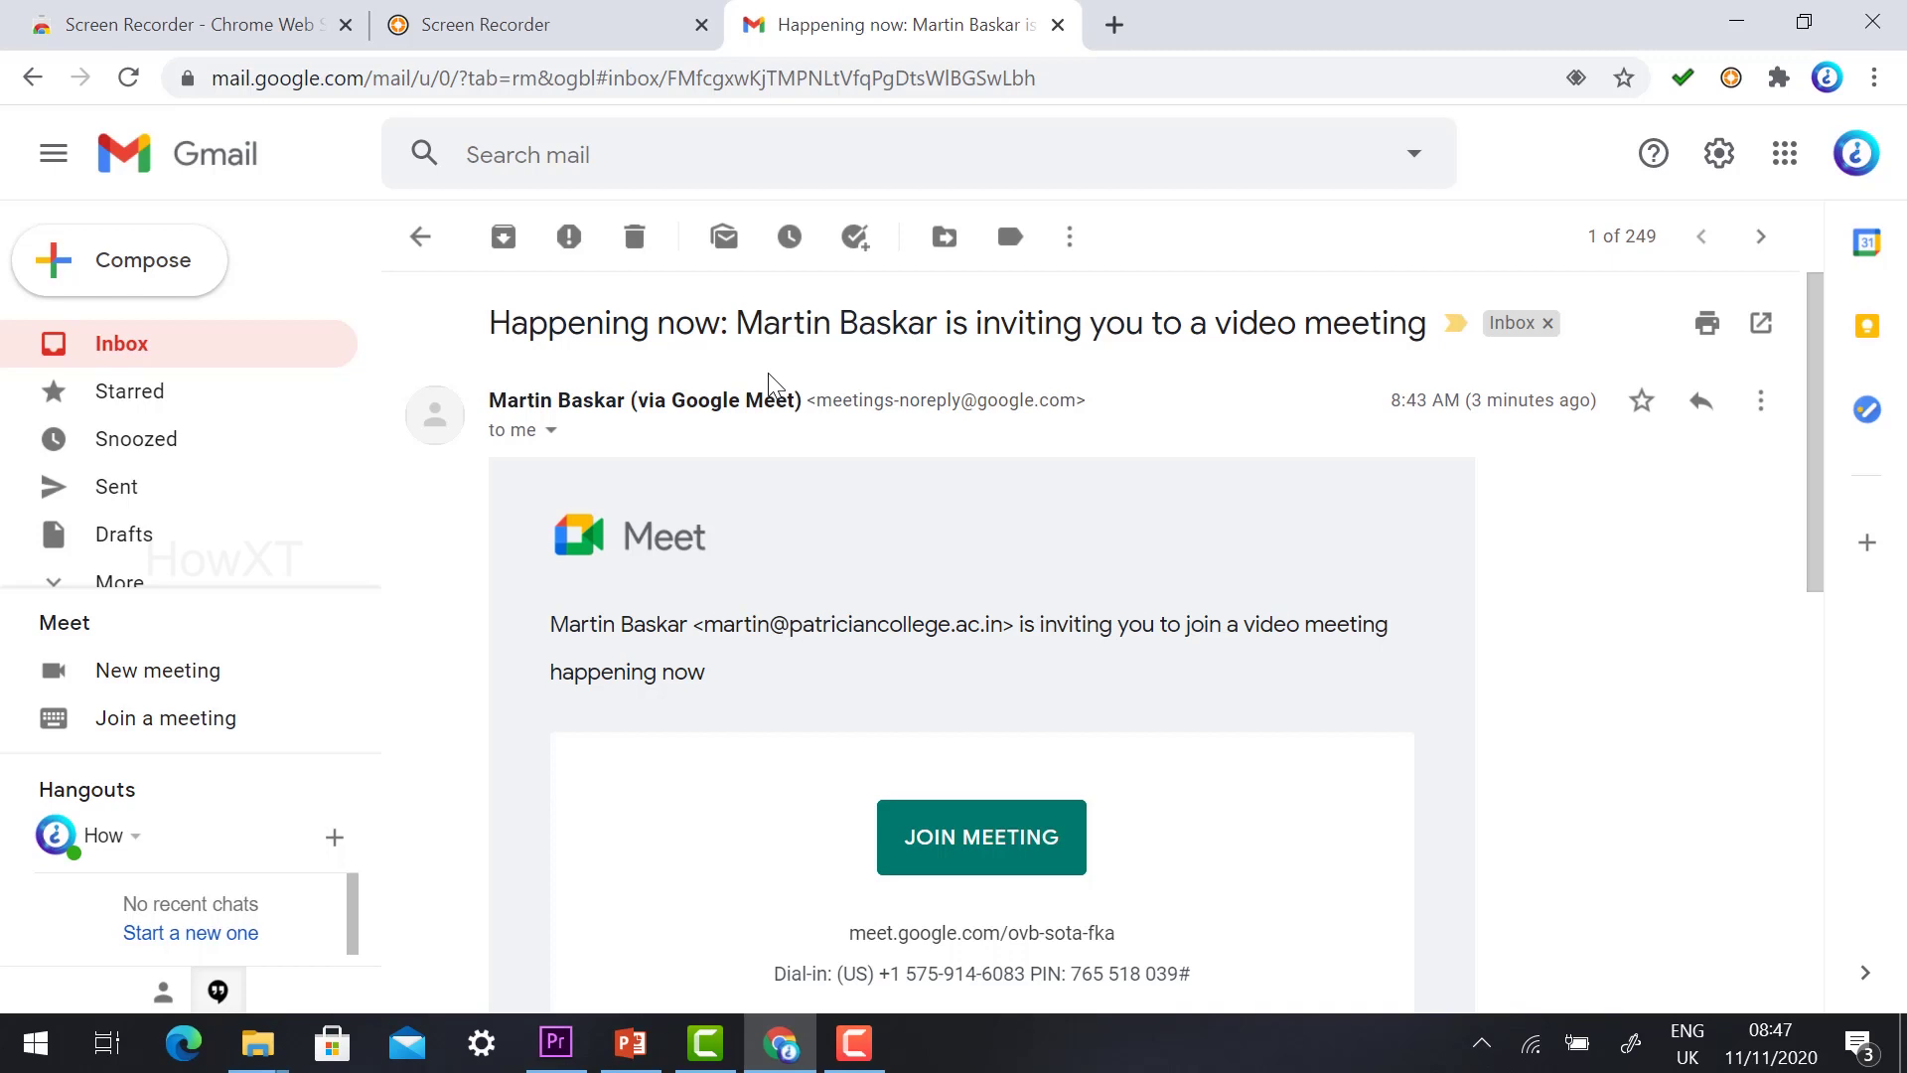
Step: Close the Screen Recorder welcome tab and join the meeting from the invitation
left_click(541, 21)
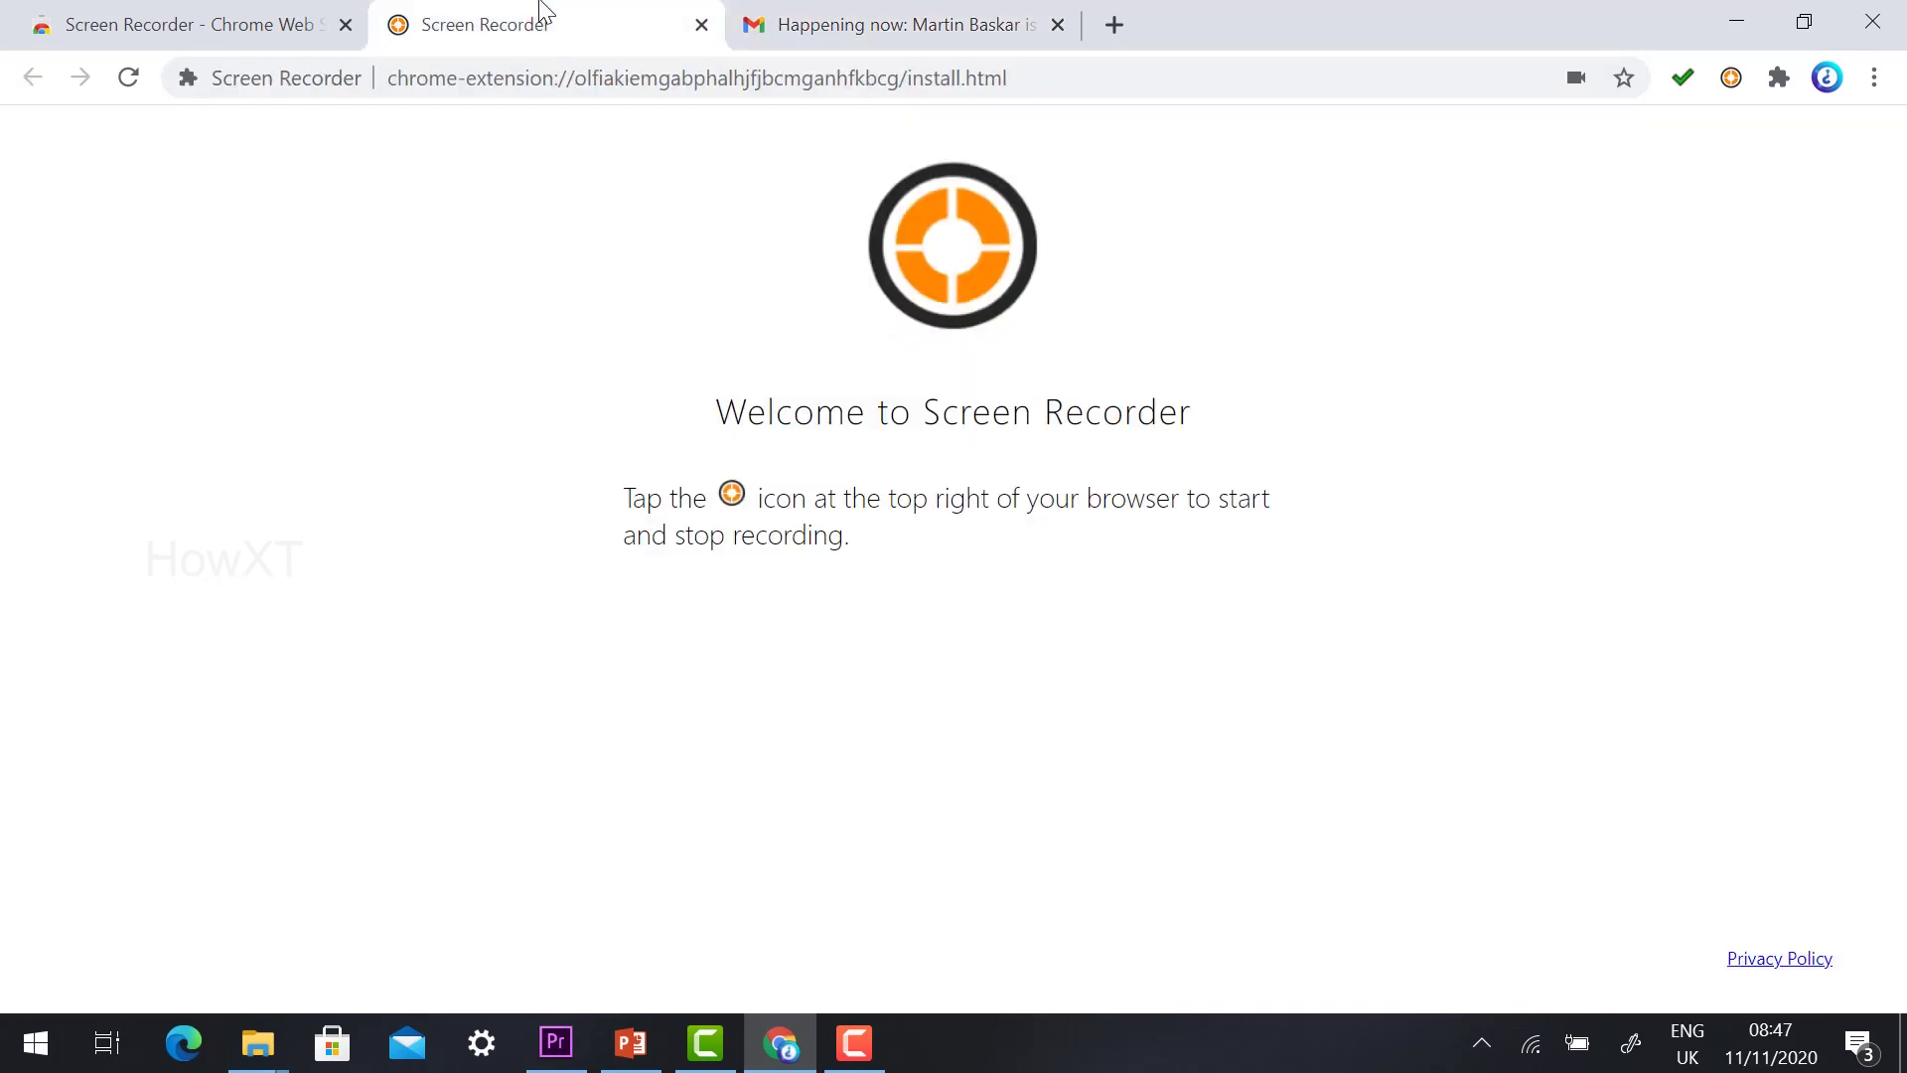
left_click(701, 25)
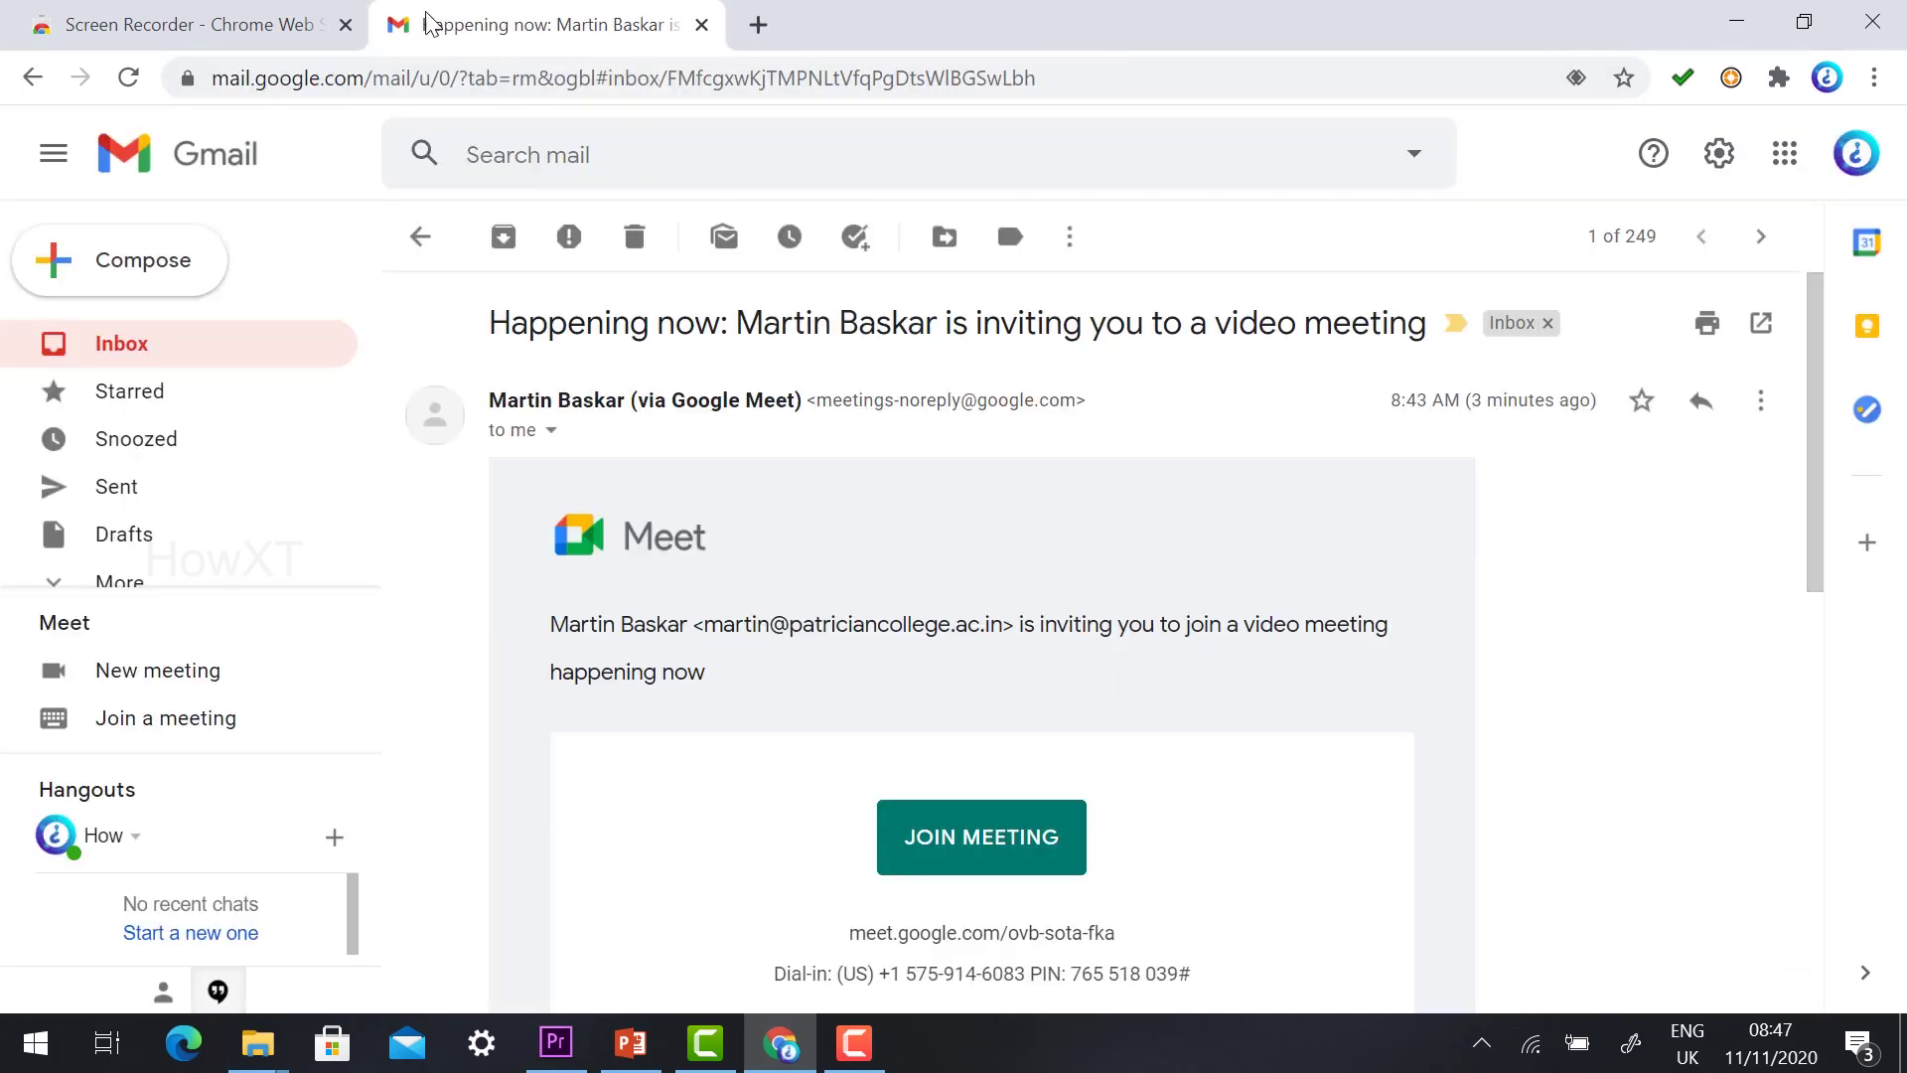
left_click(973, 837)
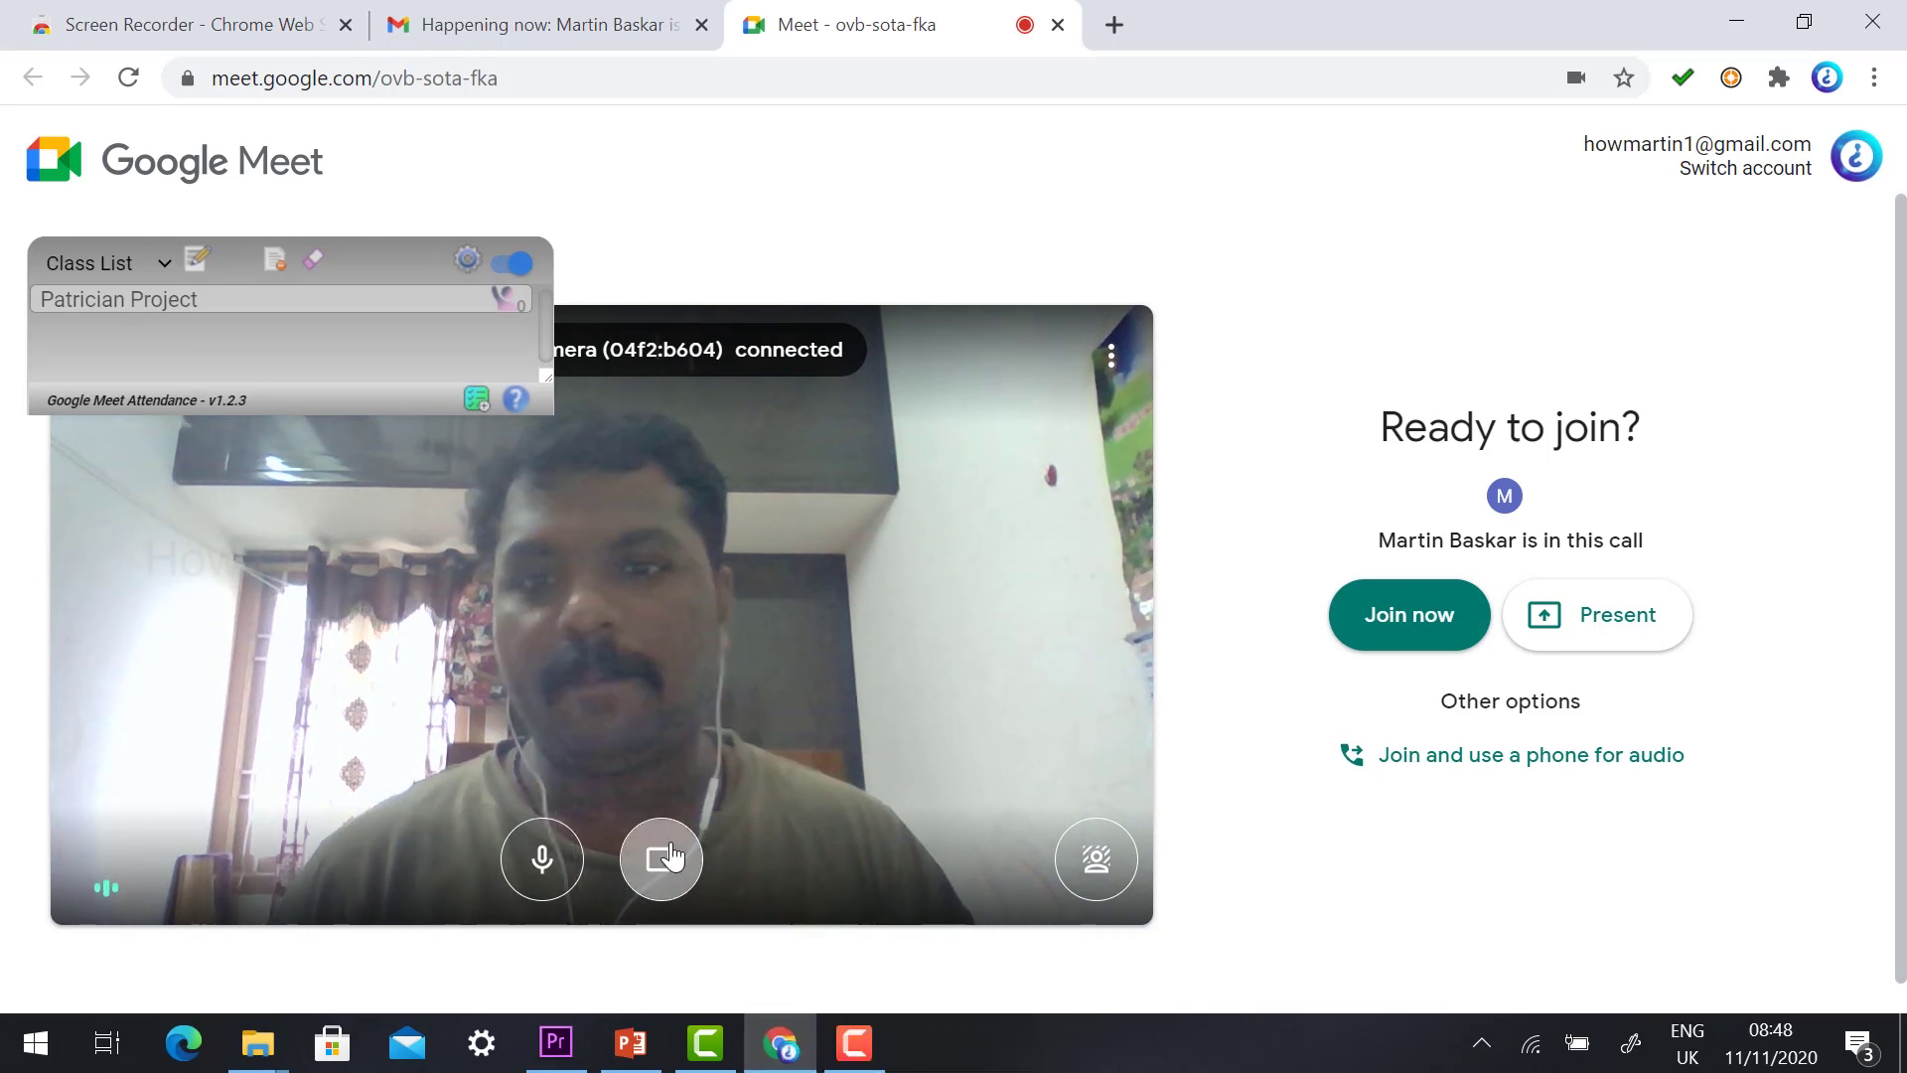
Step: Join the Meet call and dismiss the Attendance Class List panel
left_click(1380, 627)
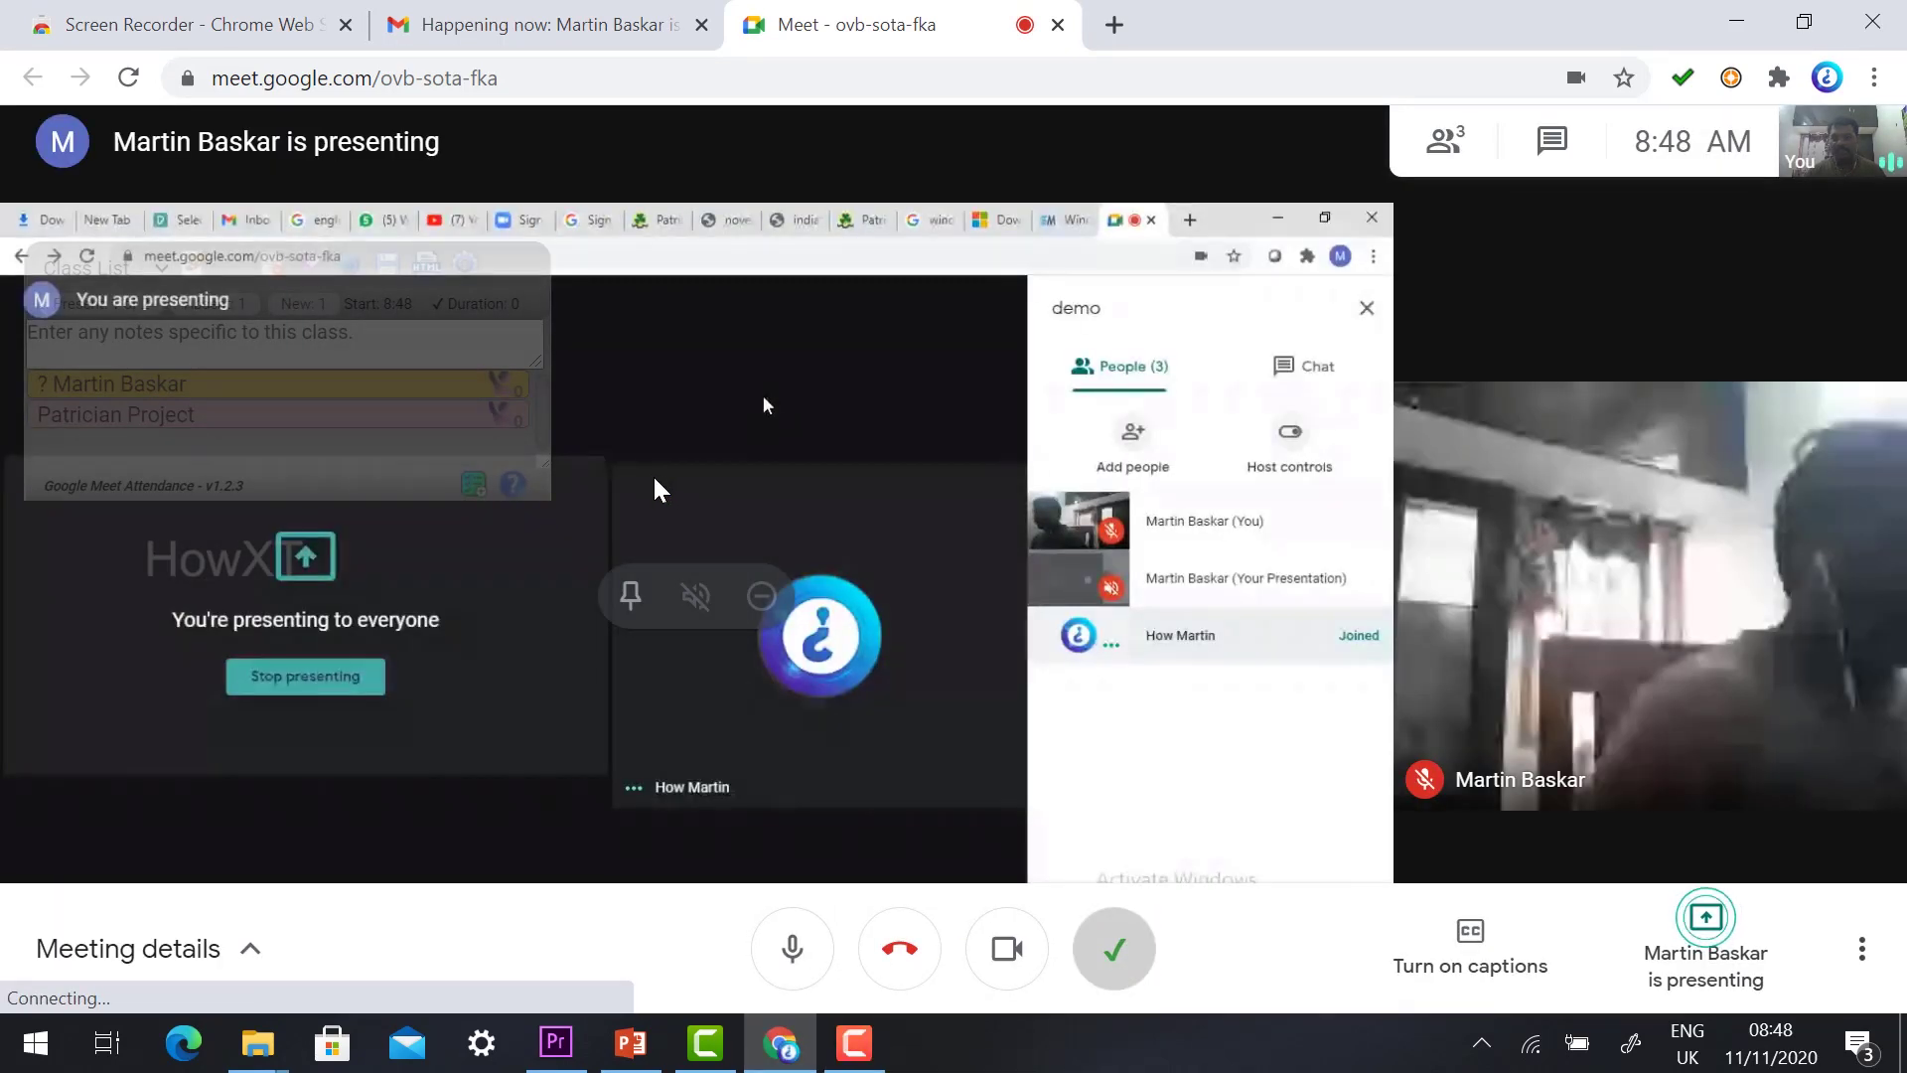
left_click(1092, 956)
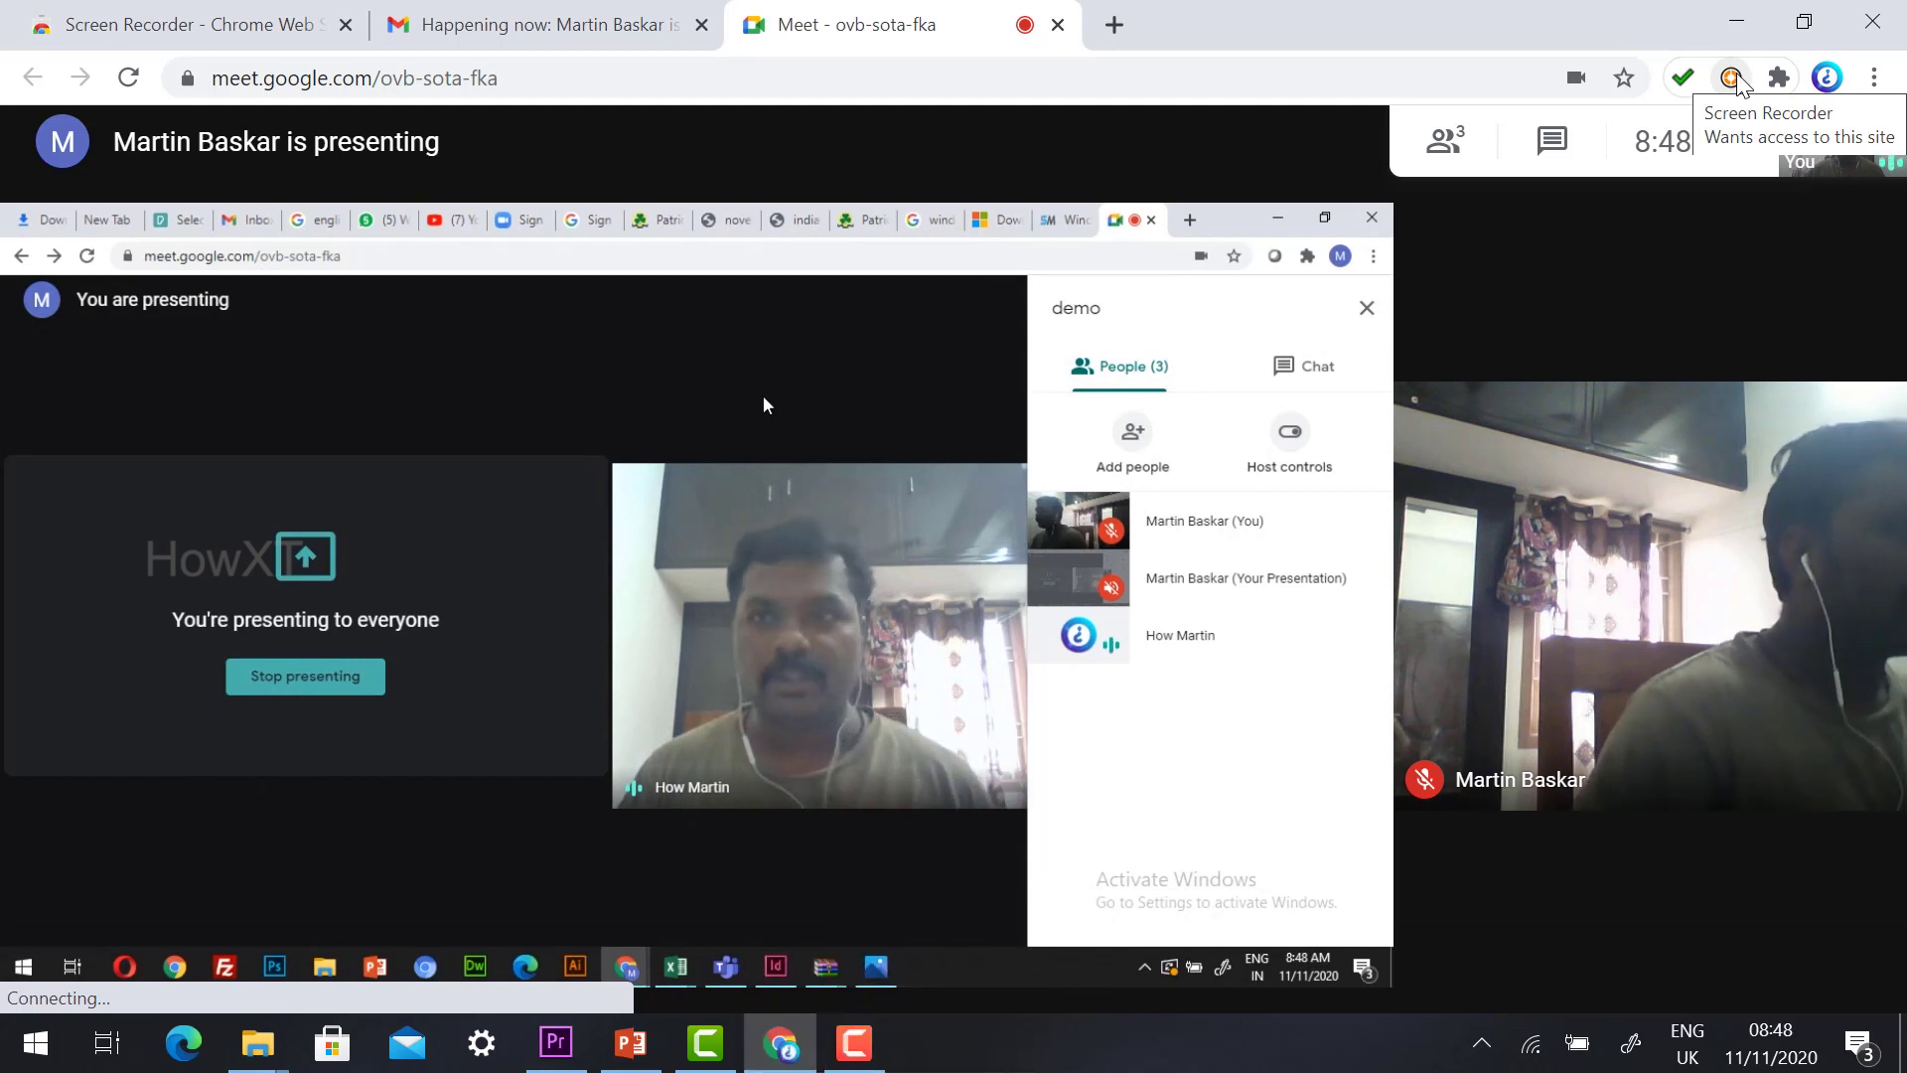
Step: Tune Screen Recorder's Mic Level slider until it is not Too Loud, then start recording
left_click(1732, 78)
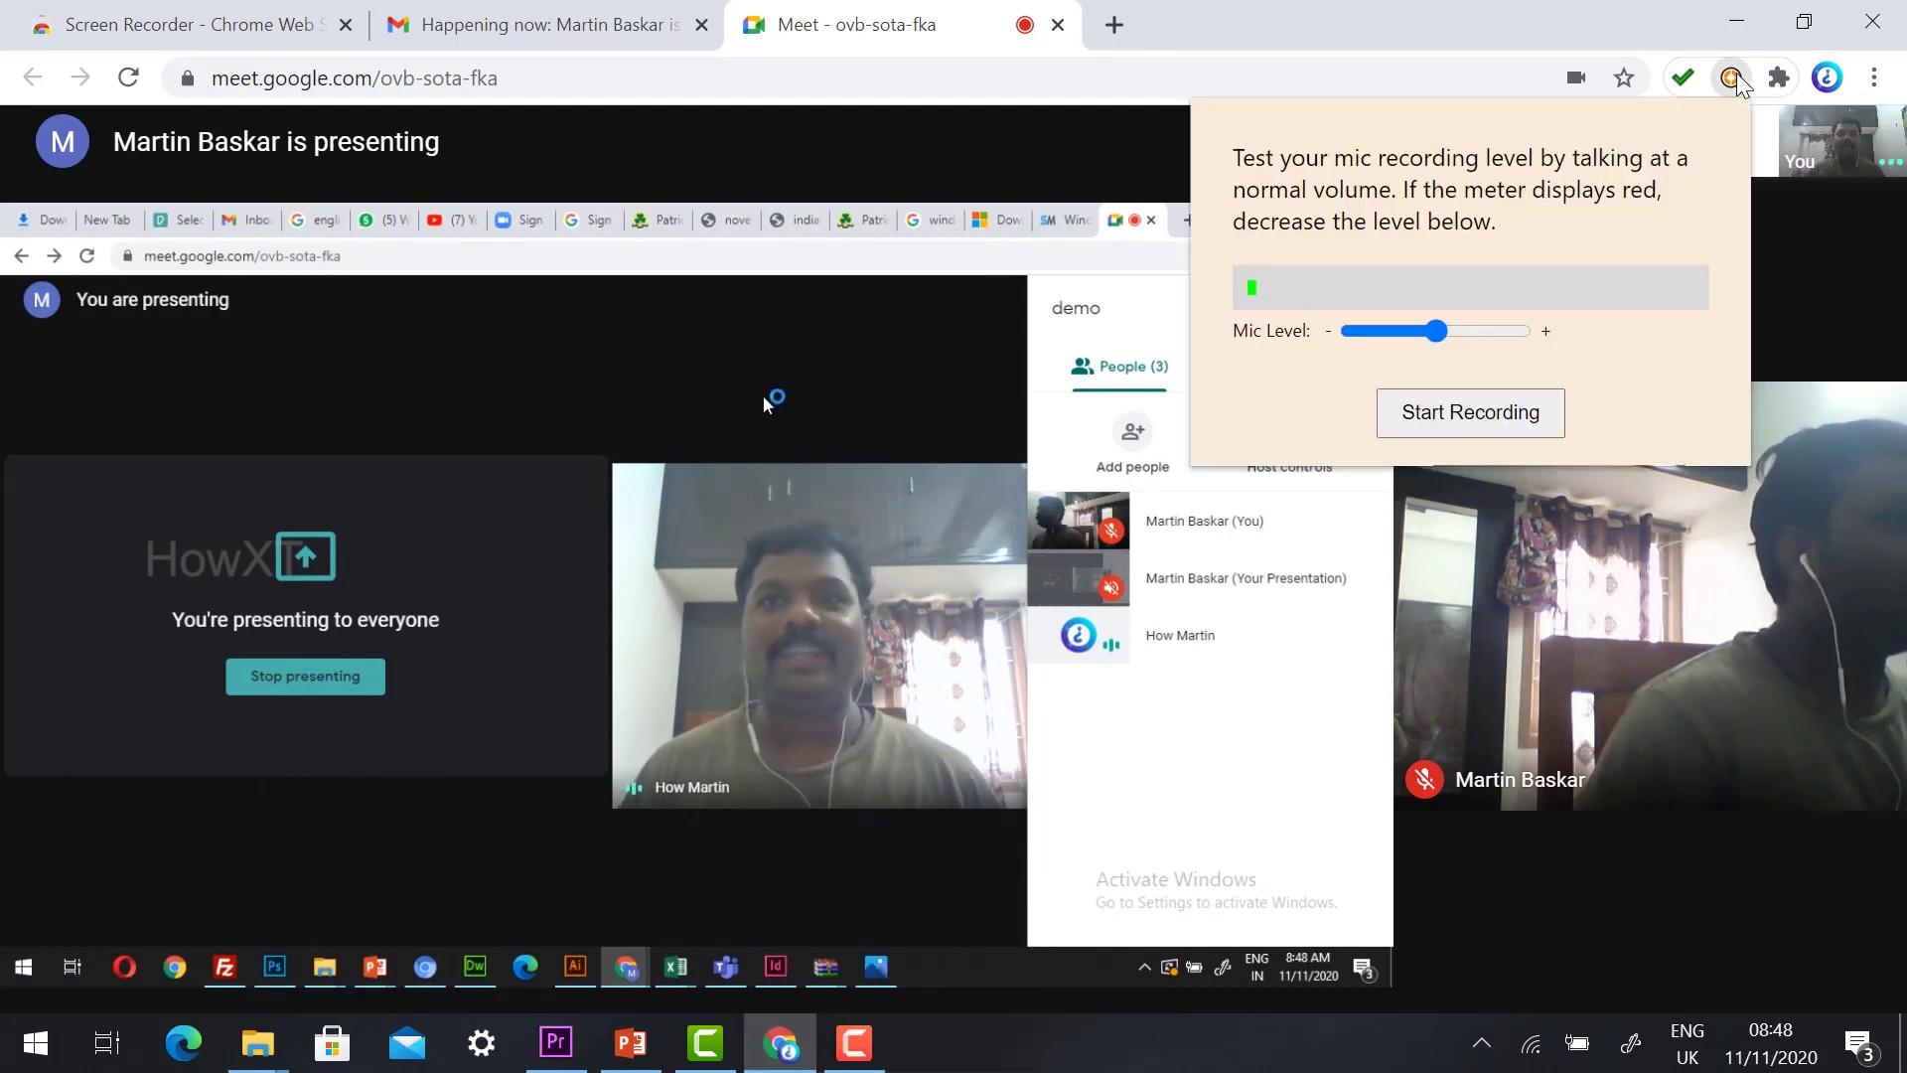
mouse_move(1440, 332)
left_mouse_down()
mouse_move(1346, 334)
mouse_move(1409, 327)
left_mouse_up()
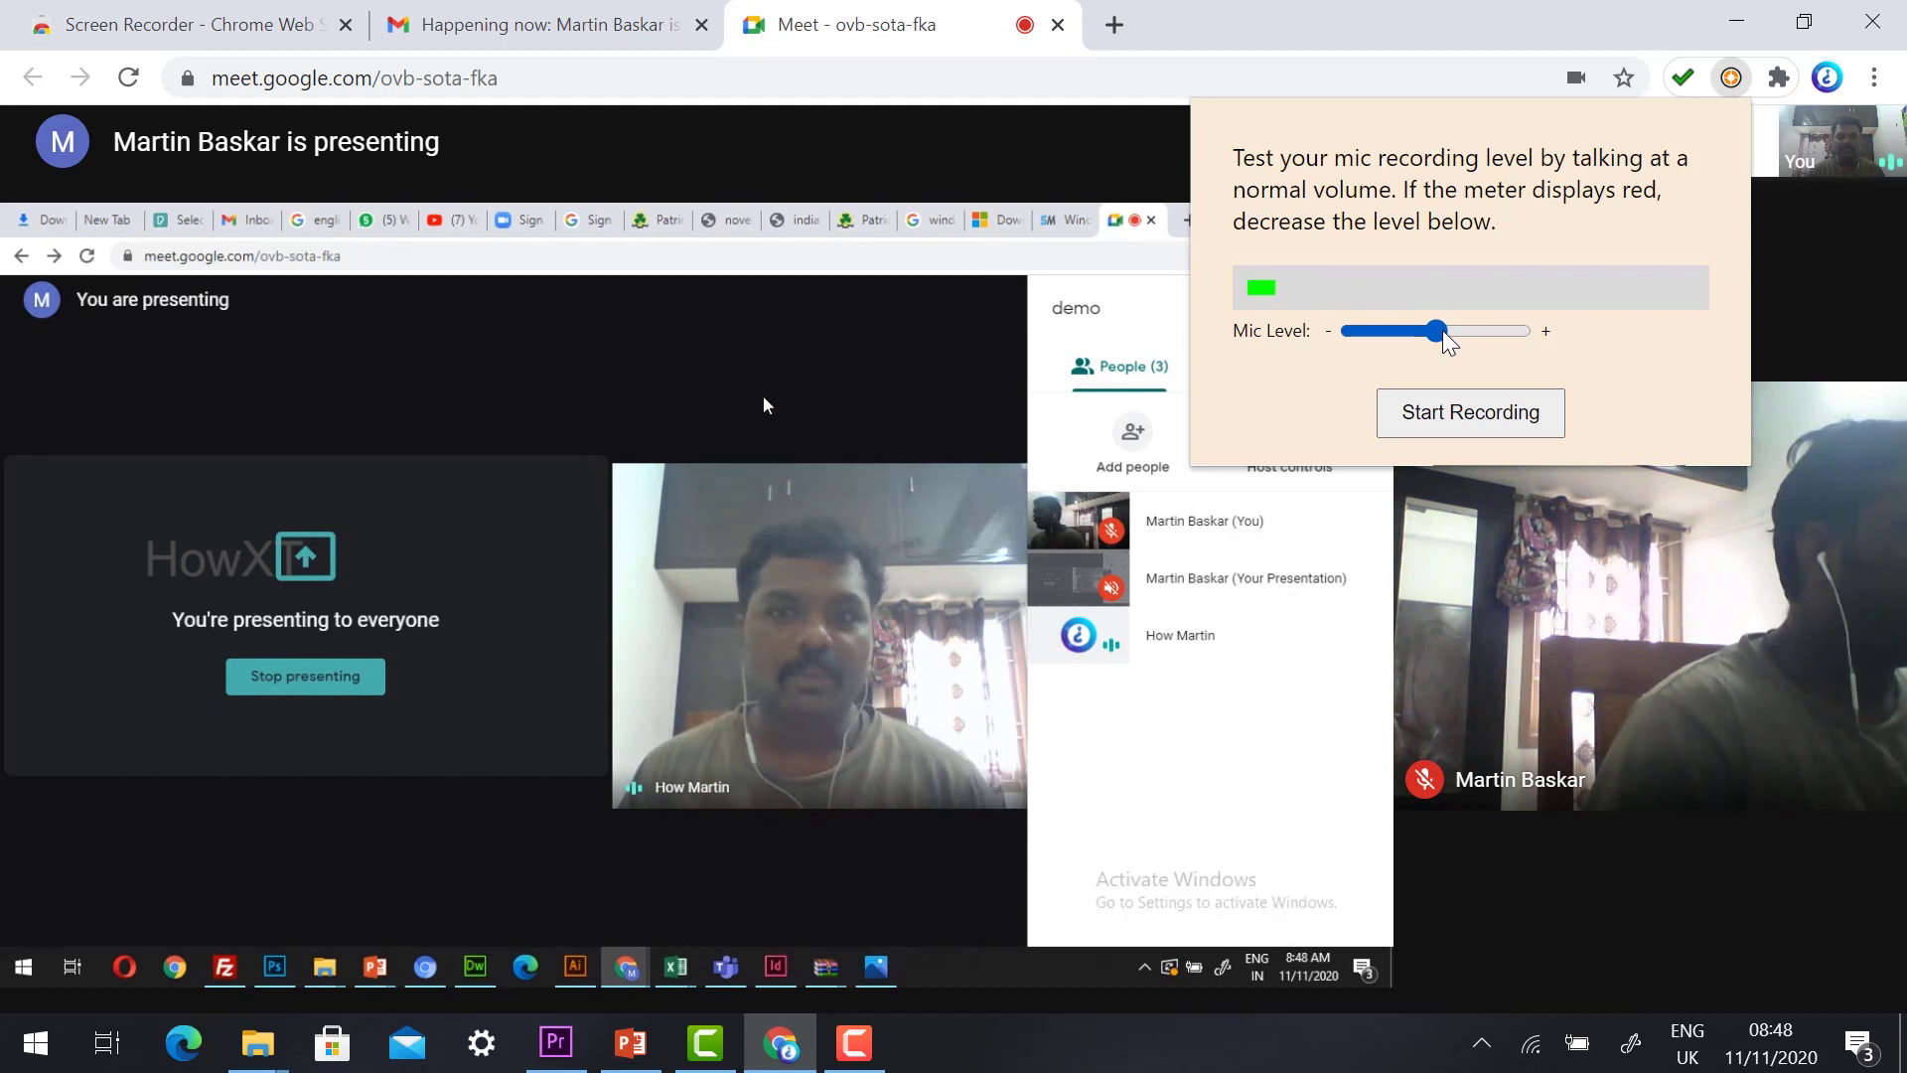
left_click_drag(1445, 338, 1458, 339)
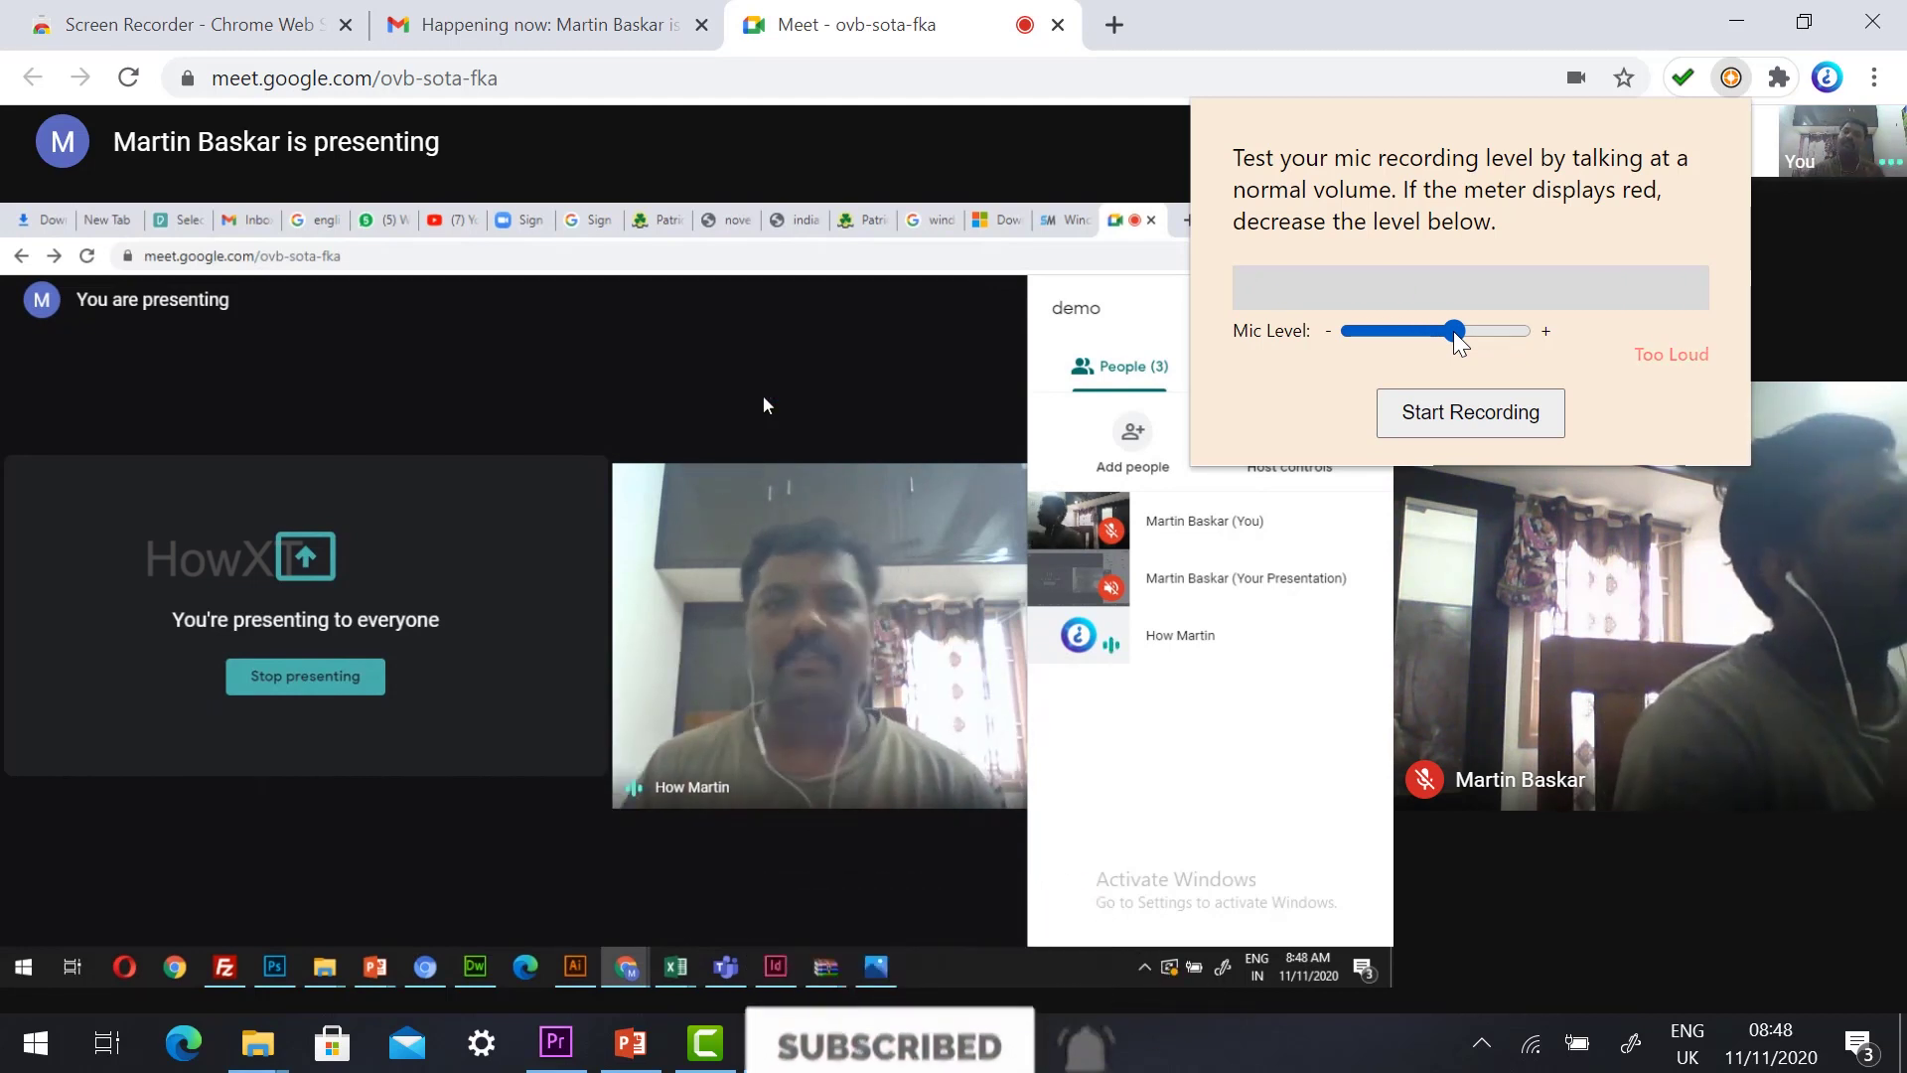
left_click_drag(1456, 341, 1449, 342)
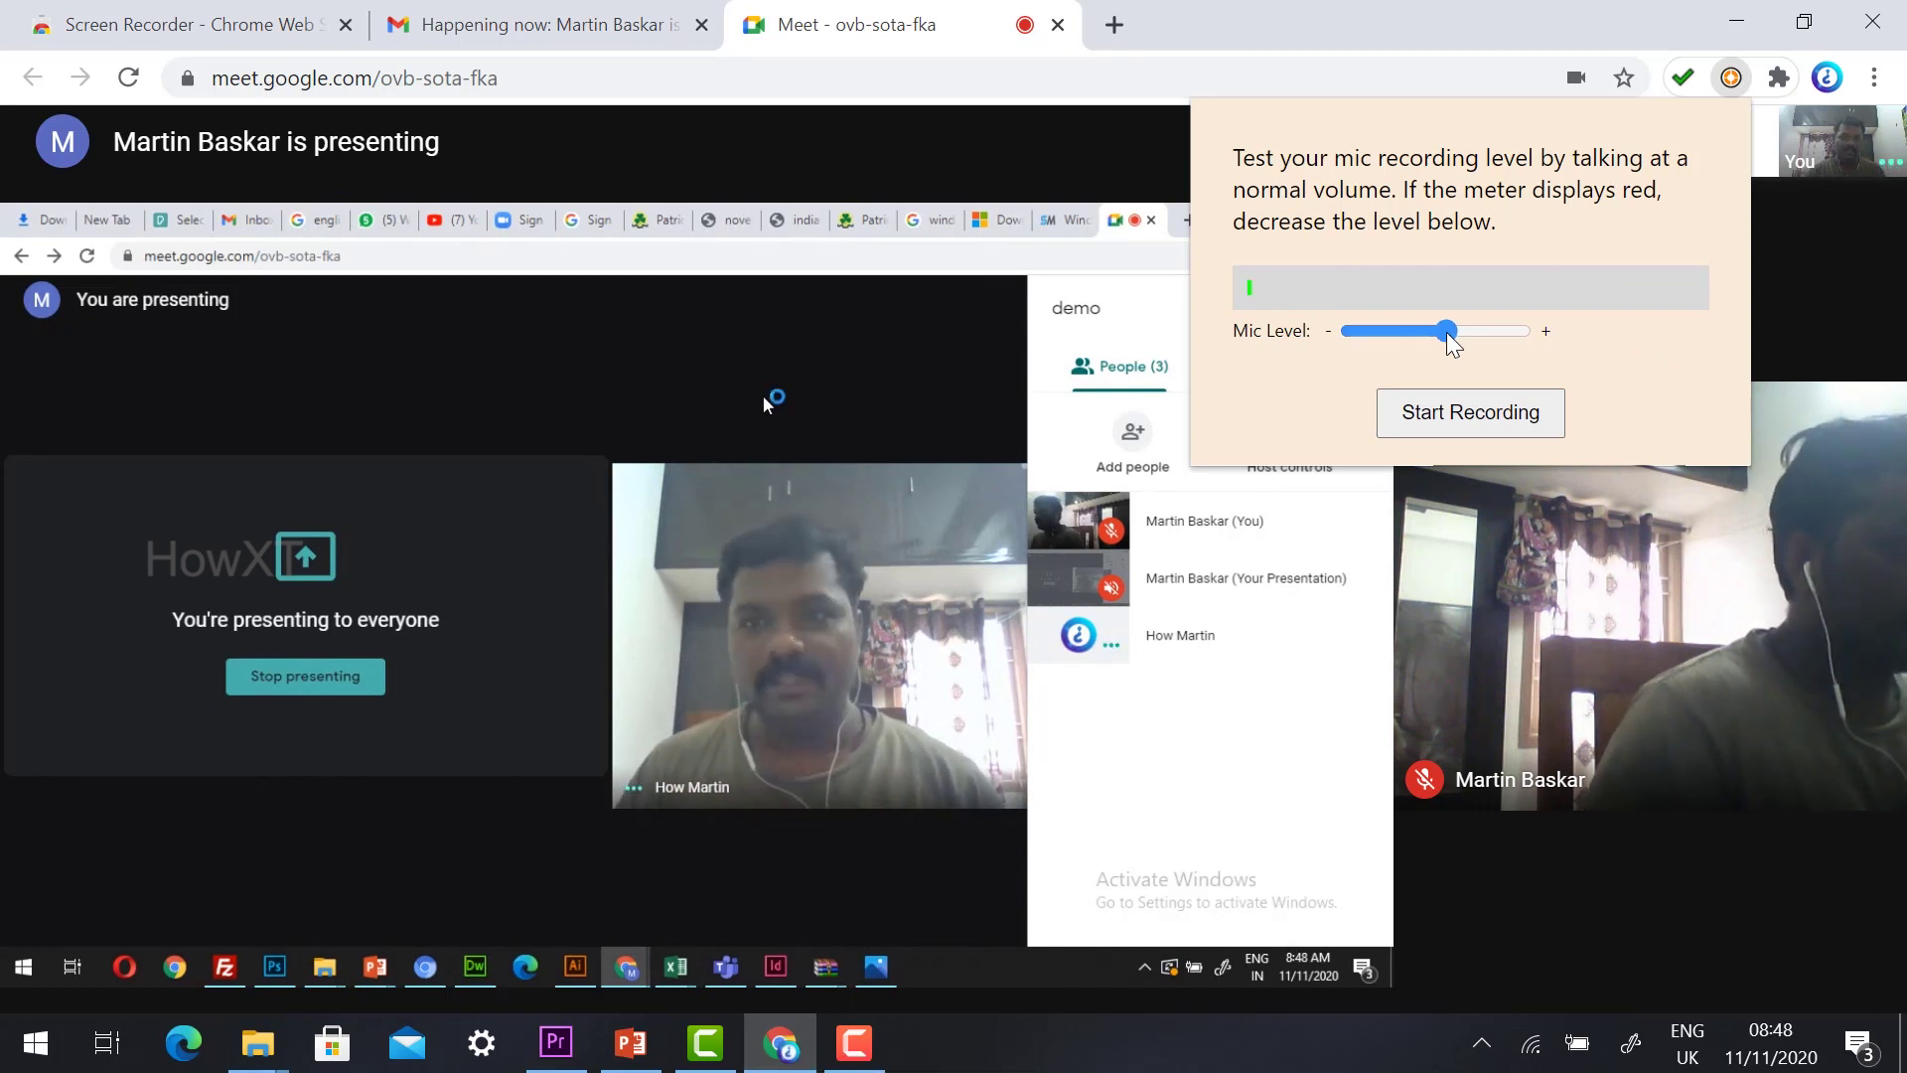
left_click(1470, 412)
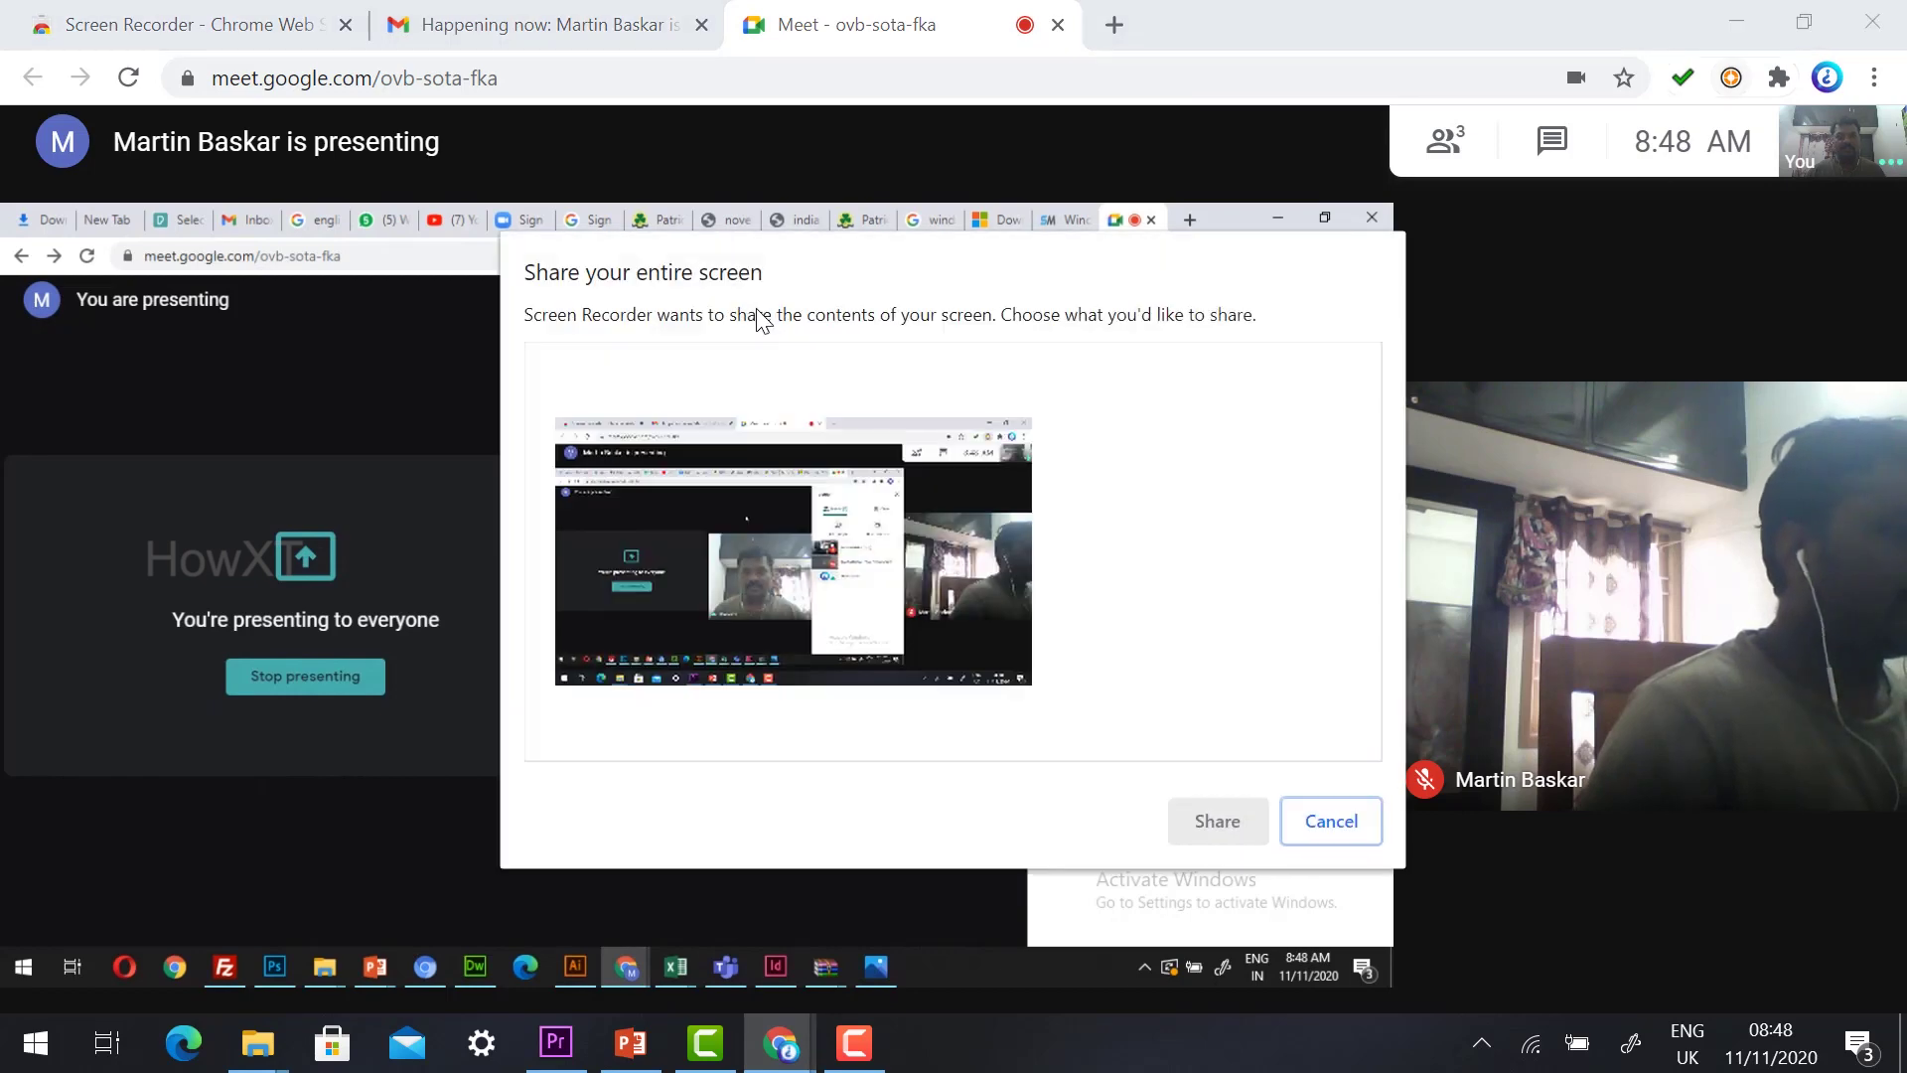
Step: Pick the entire screen as the recording source and share it
left_click(779, 468)
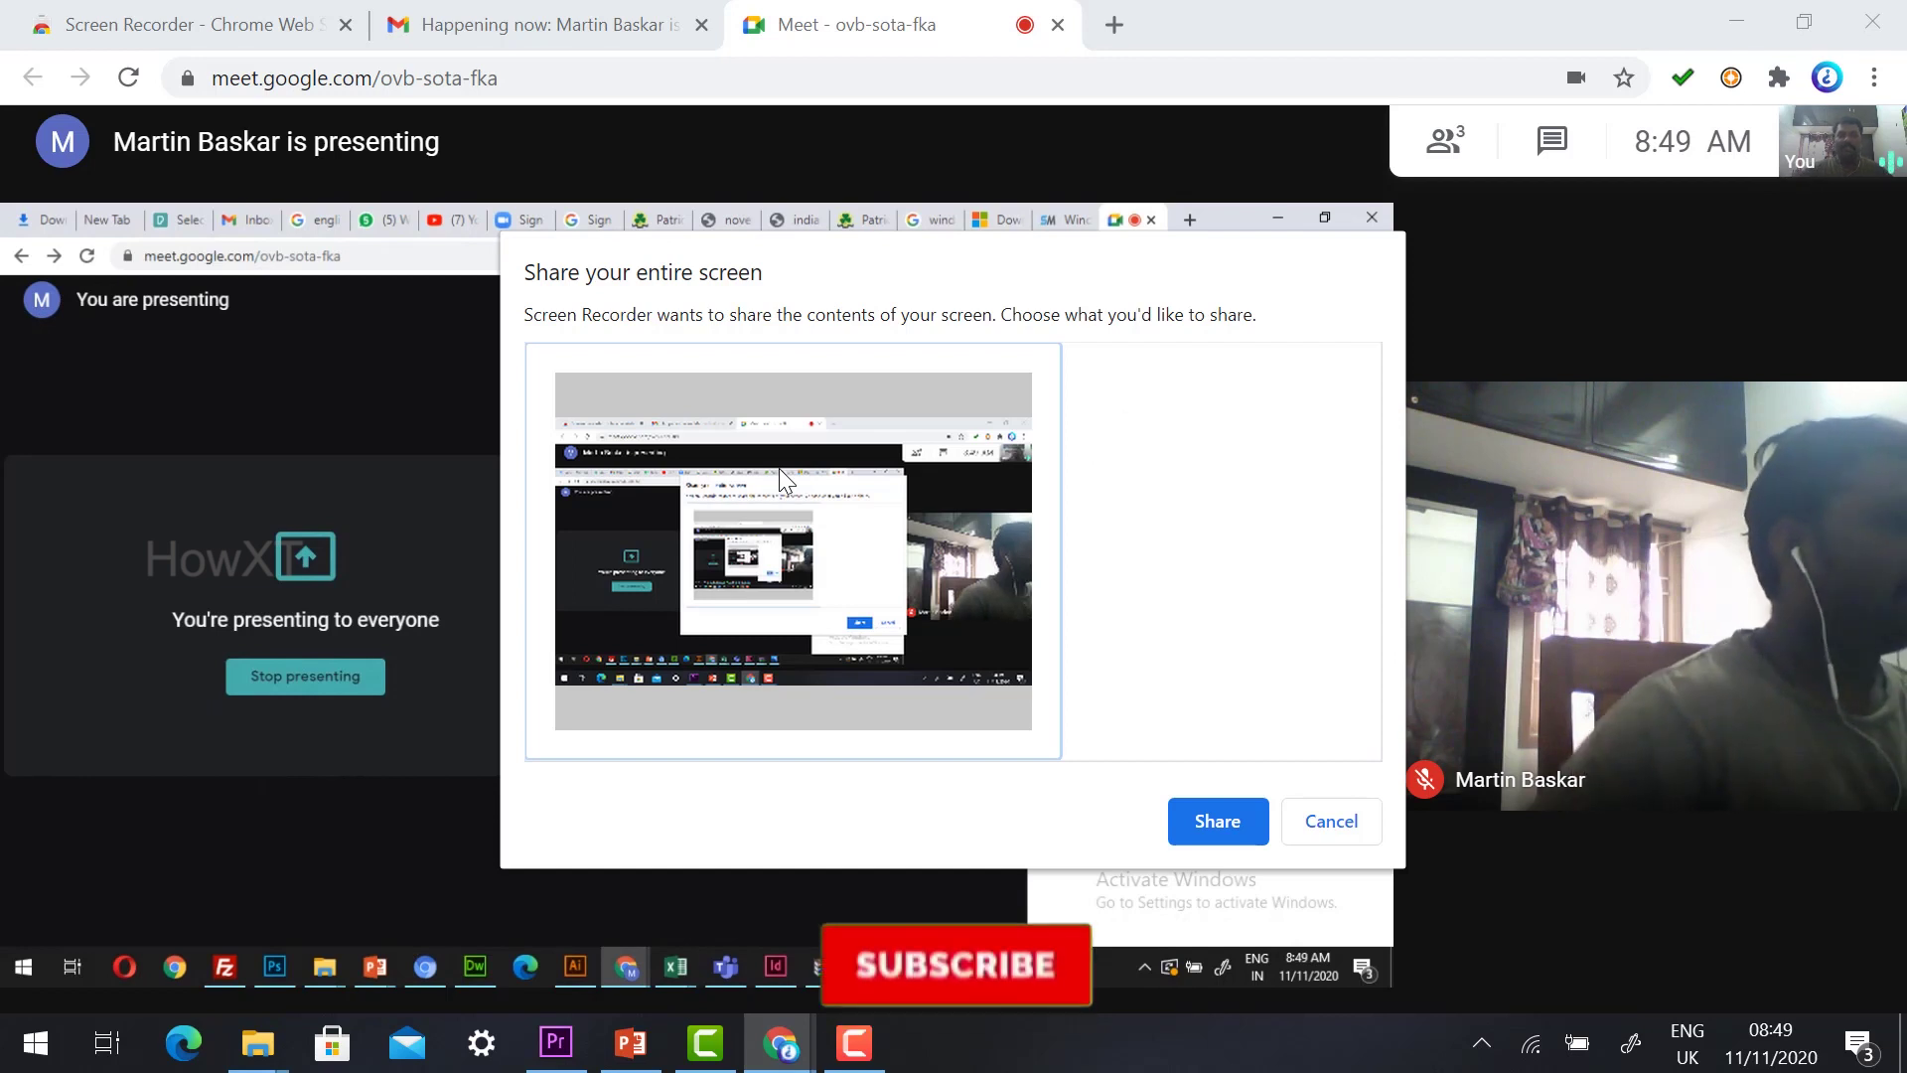
left_click(1222, 821)
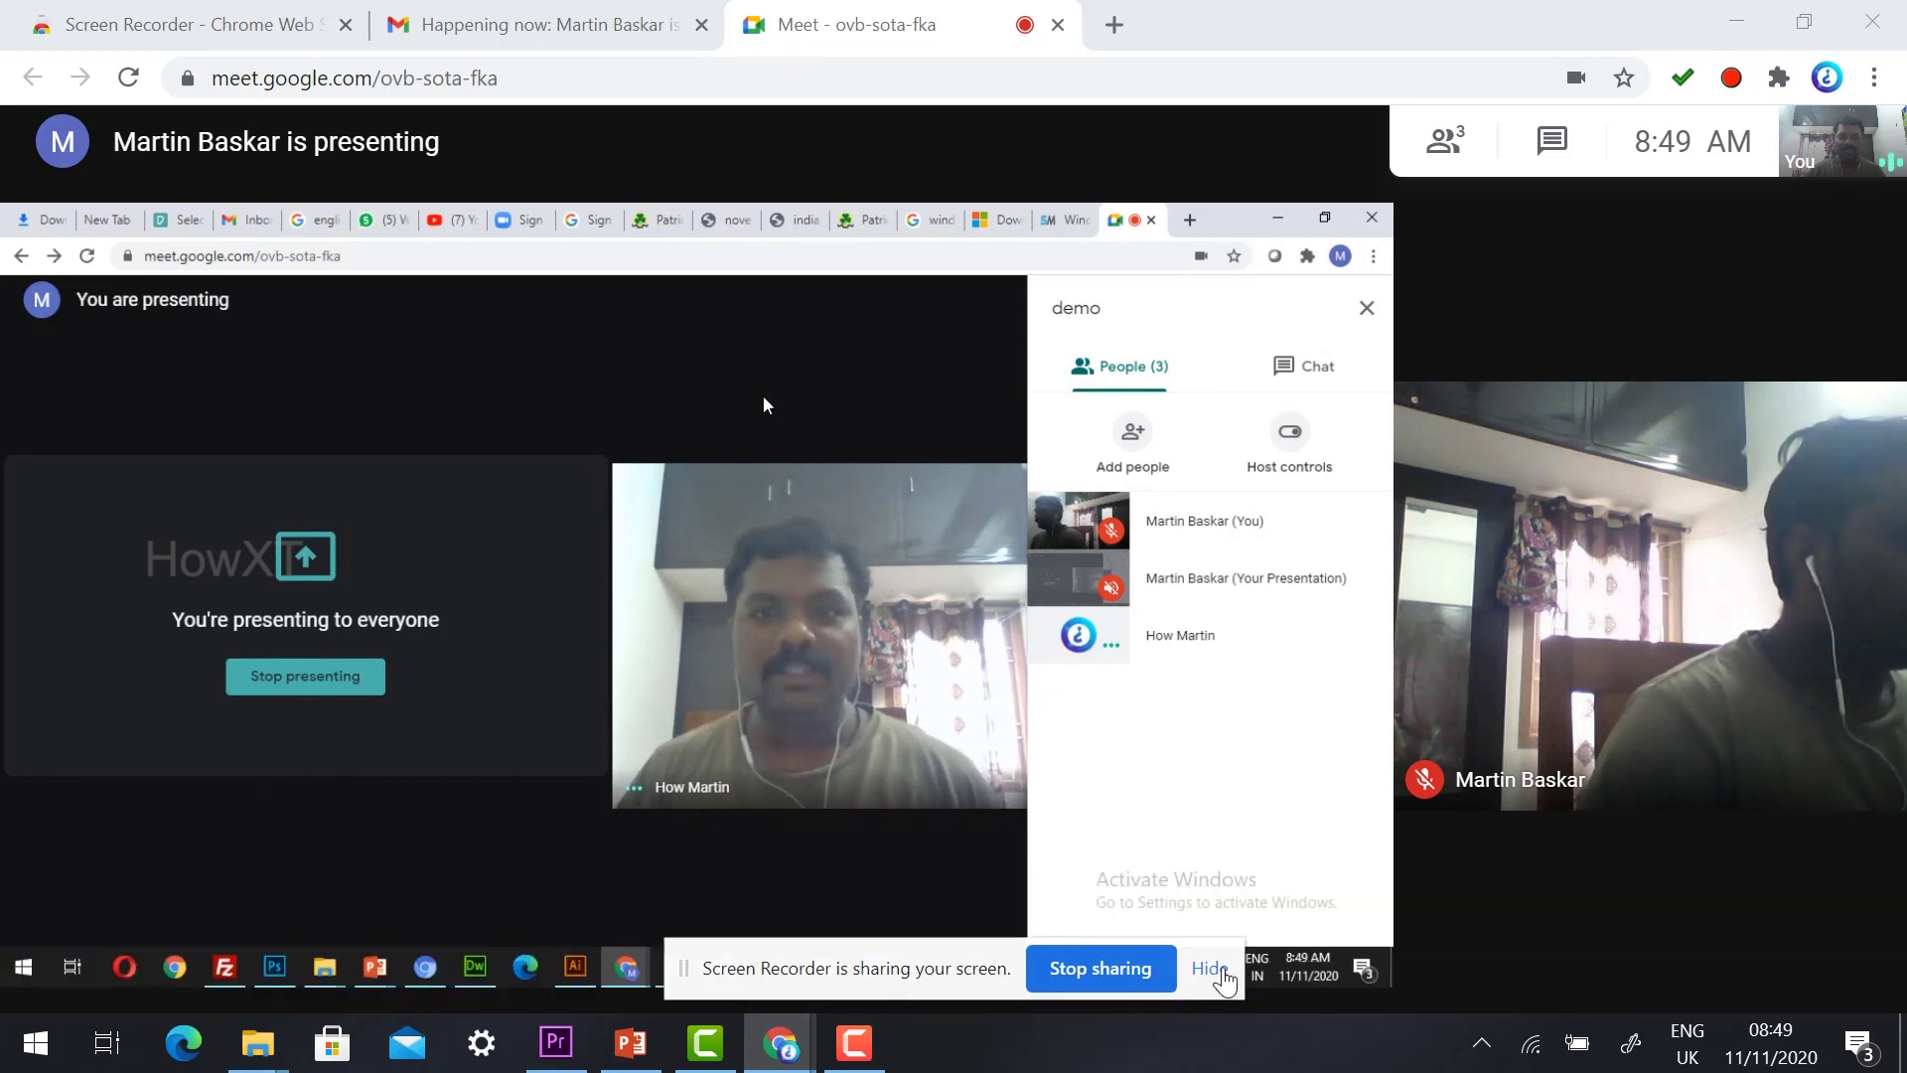
Step: Hide the screen-sharing bar and bring up Screen Recorder's controls, paused at 00:01:26
left_click(1226, 980)
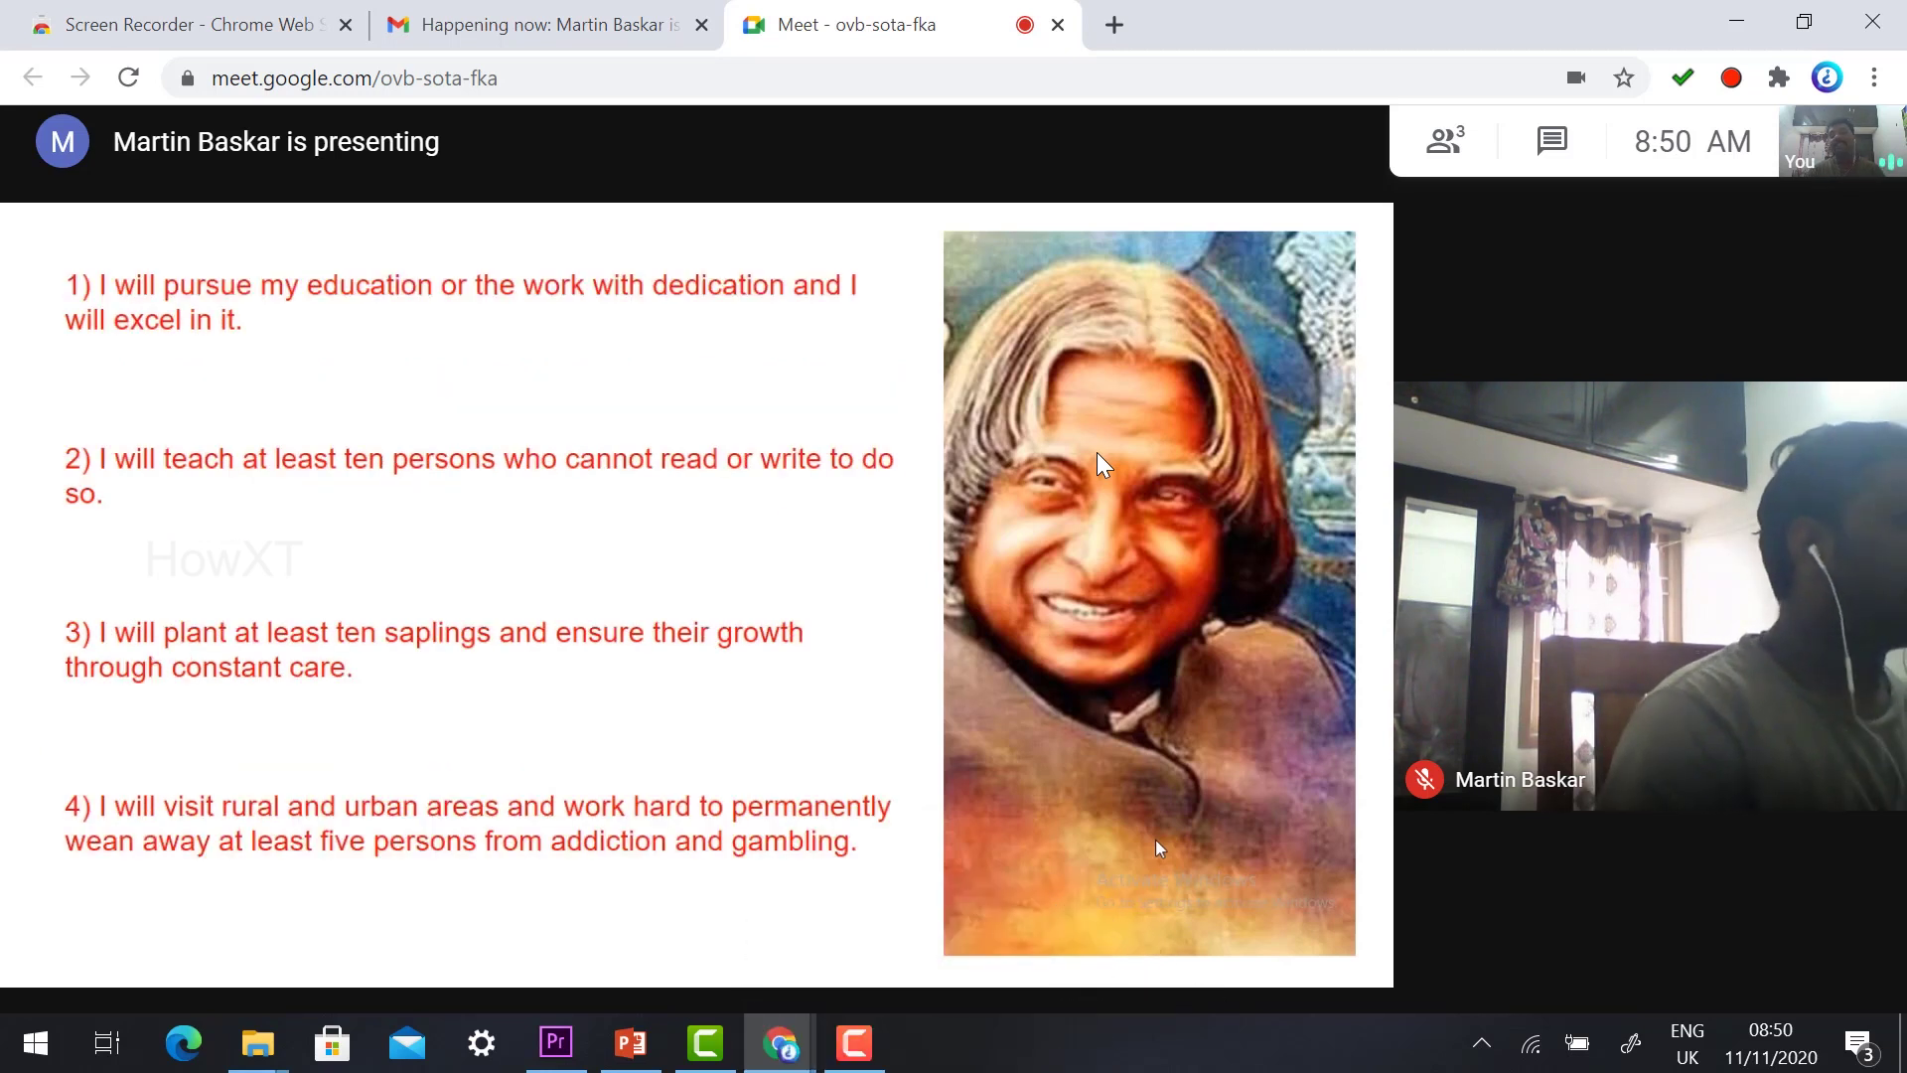
left_click(1731, 79)
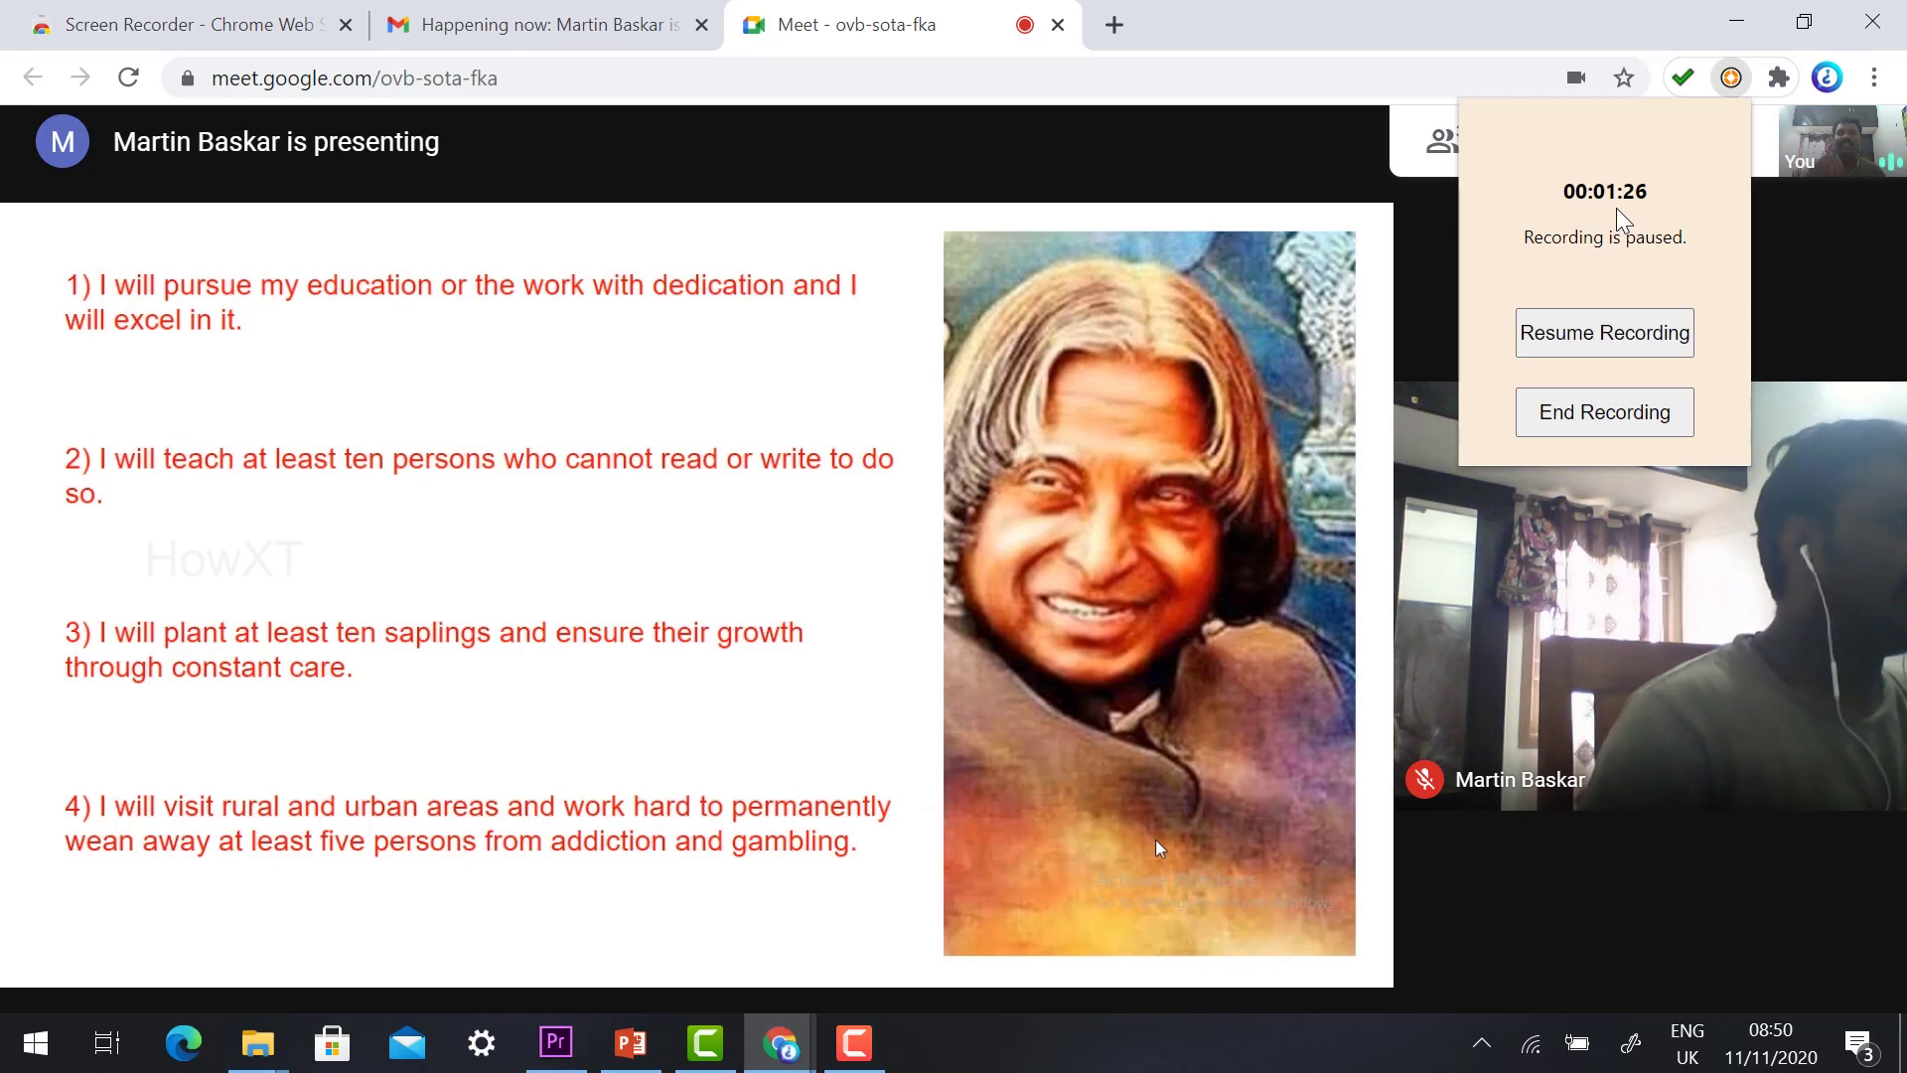
Step: End the recording, save it as 'My class Xth.webm', and open the download to play it
left_click(1591, 427)
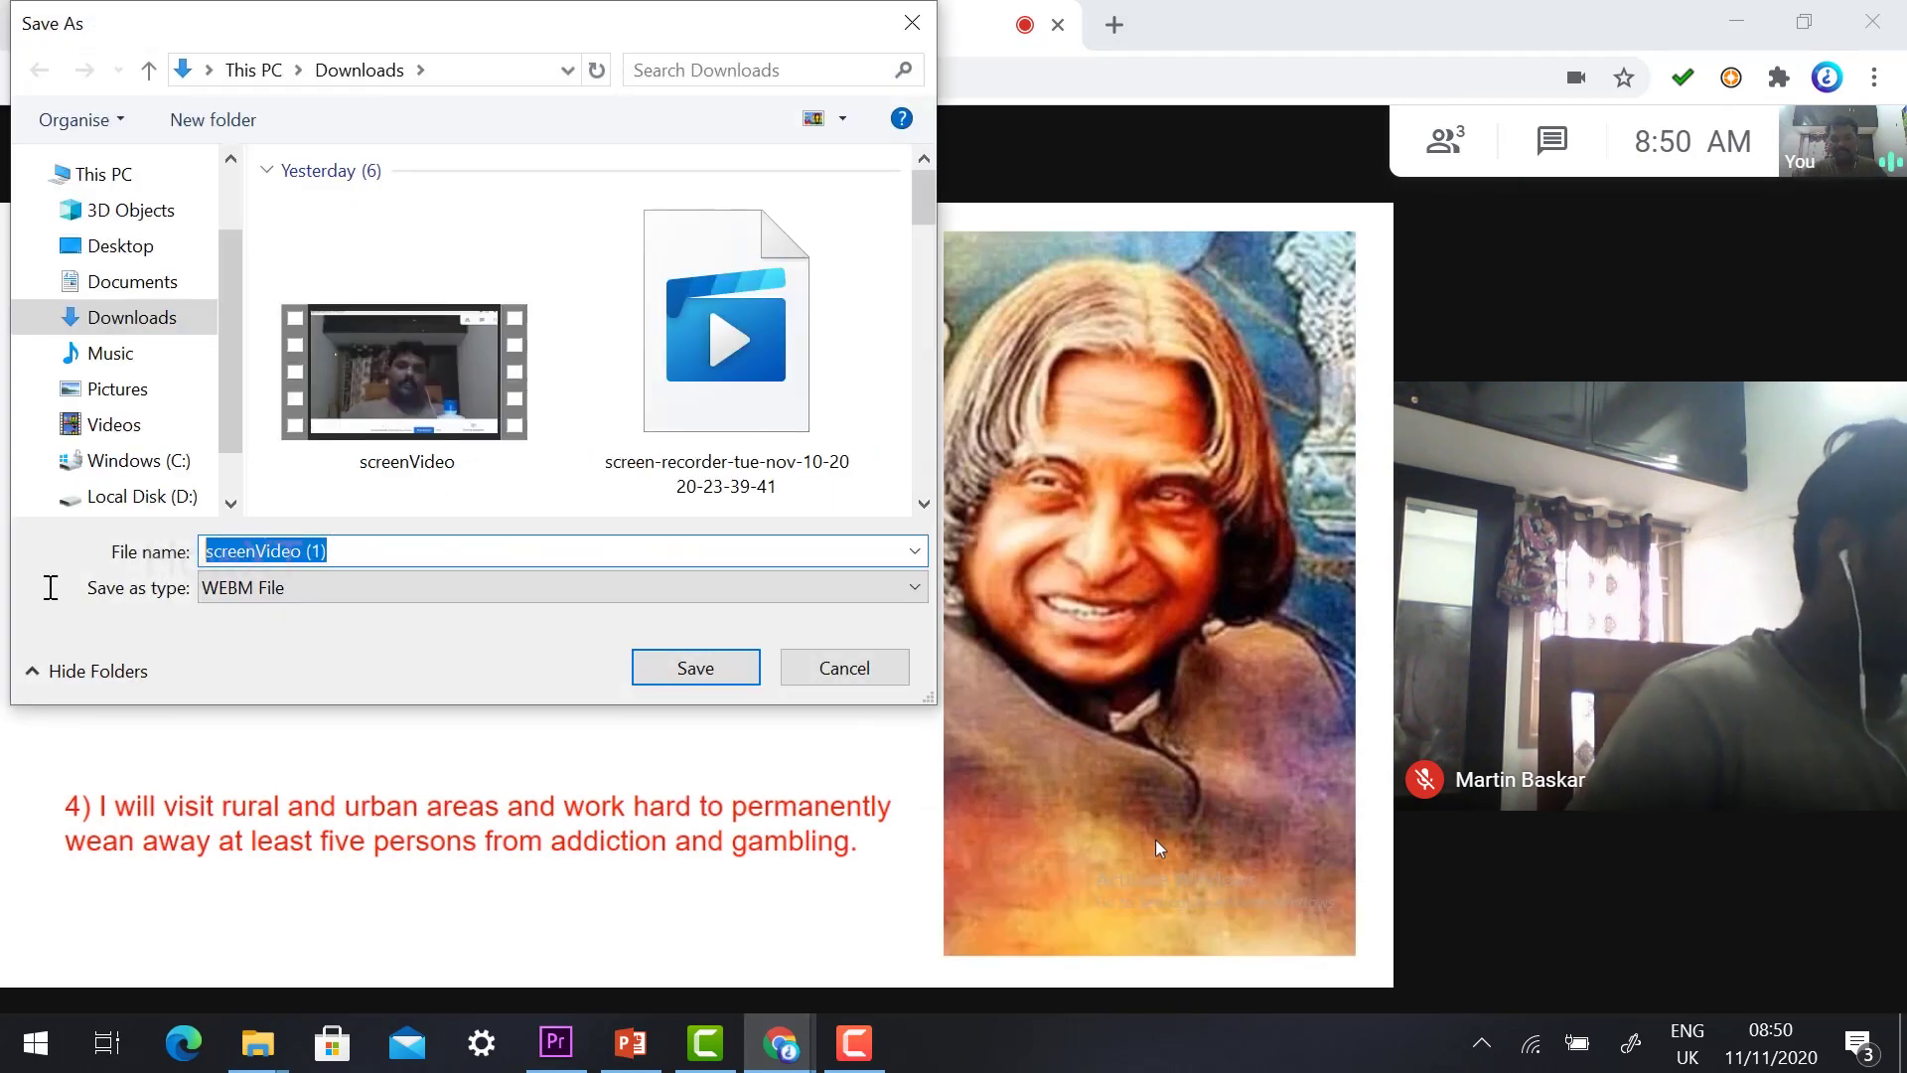
type("My class Xth")
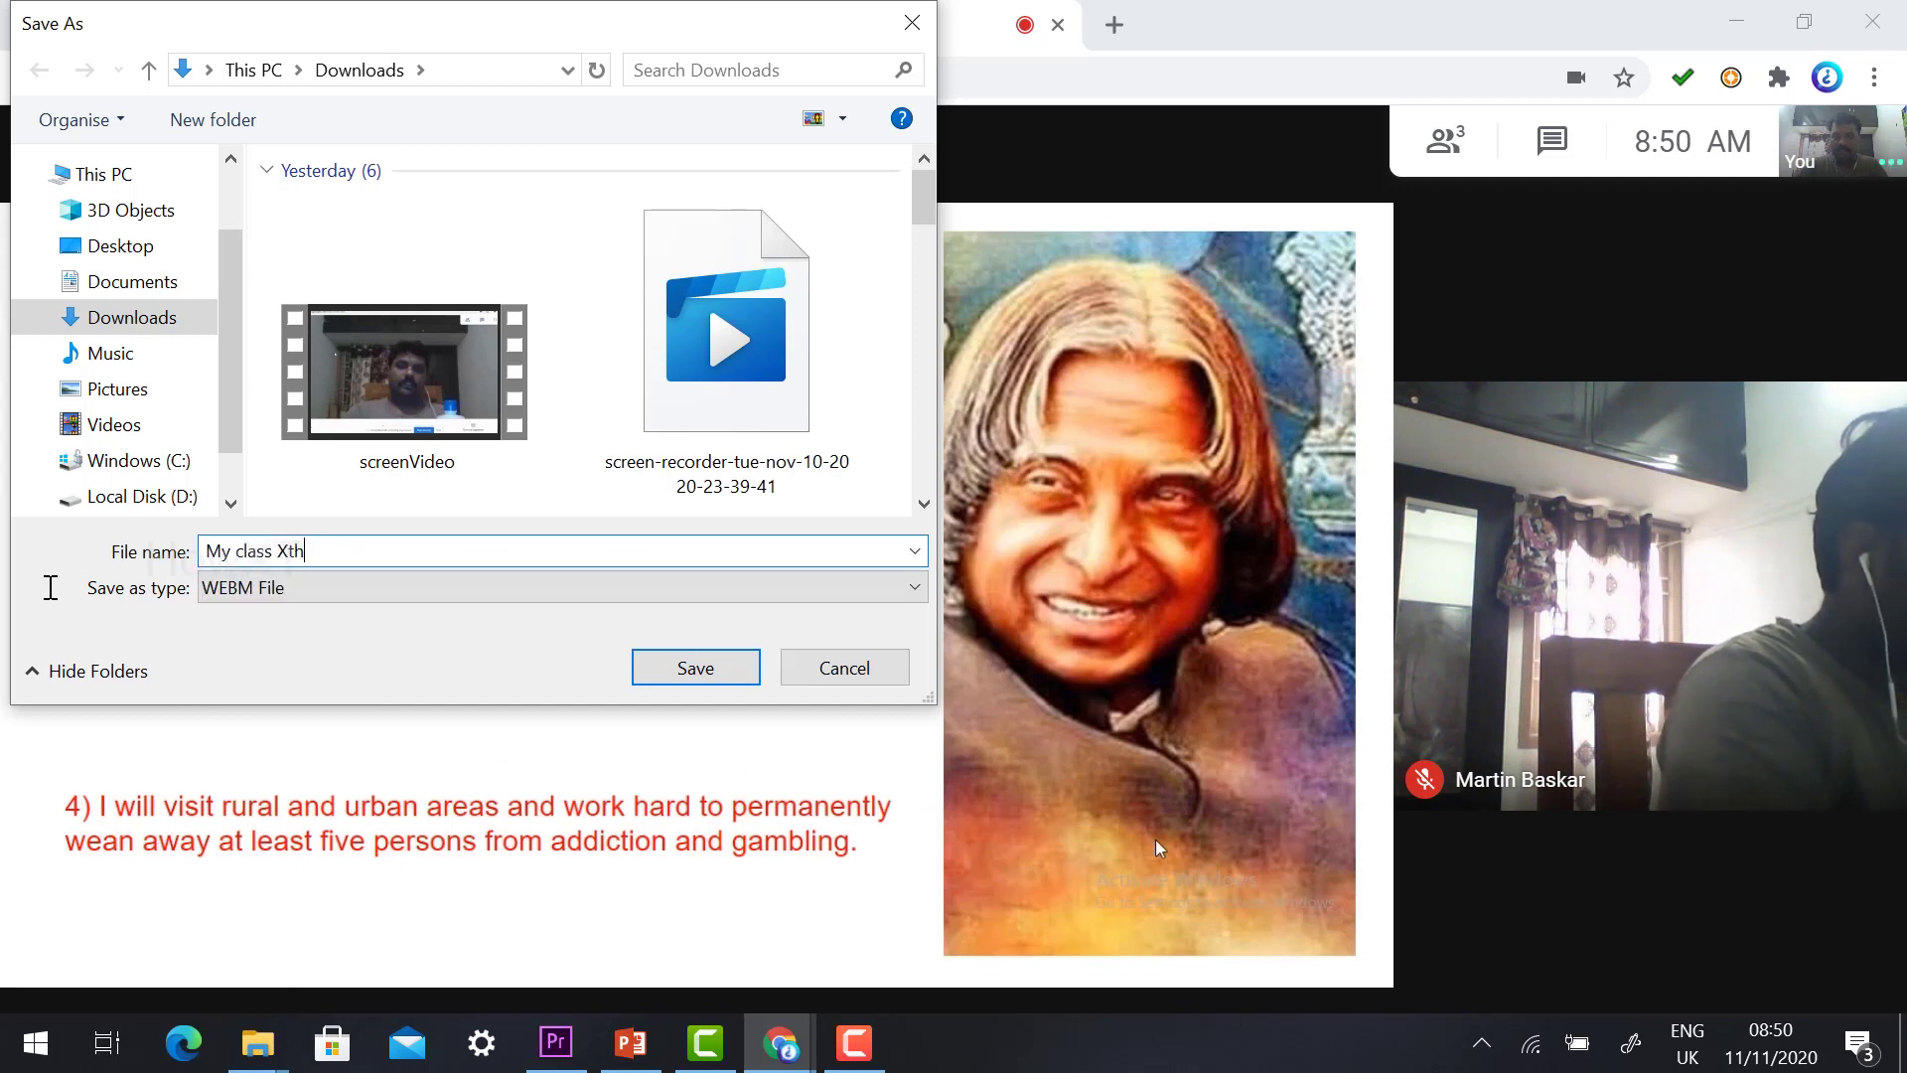
left_click(695, 667)
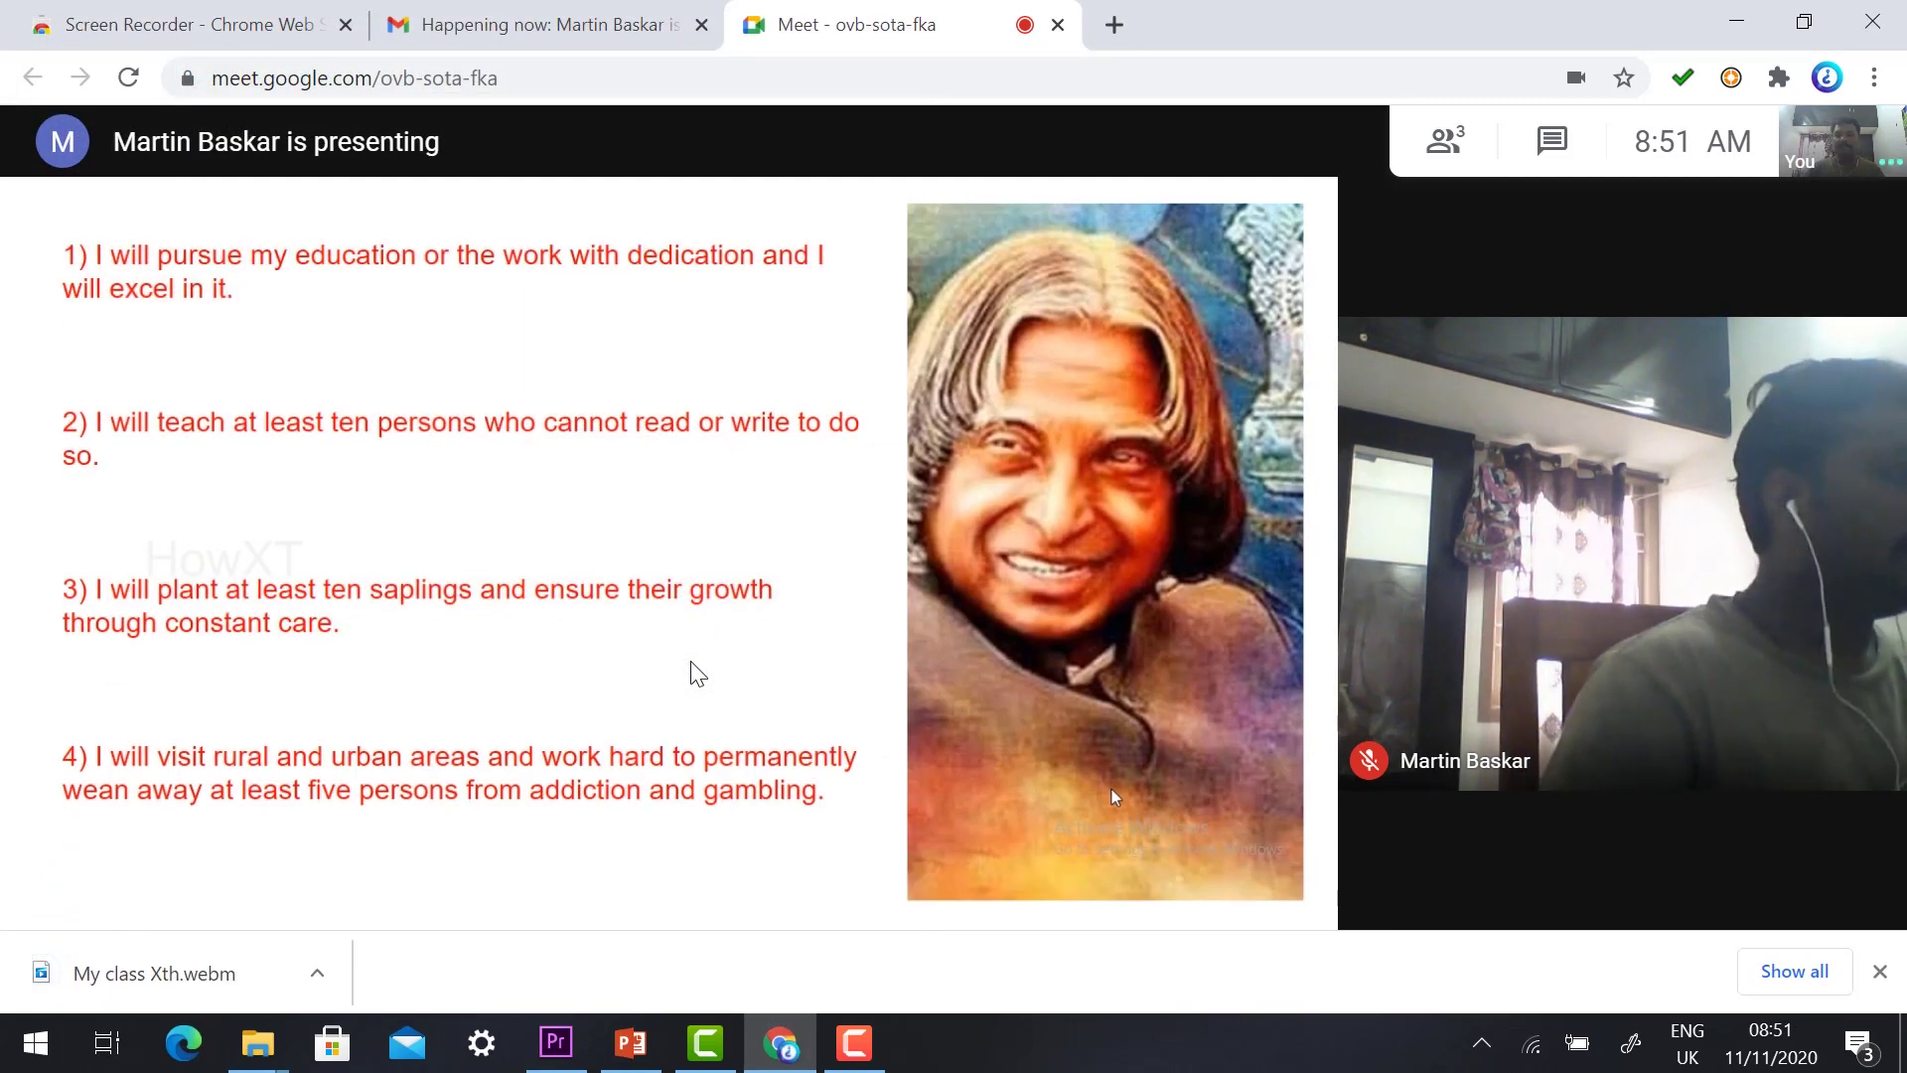
left_click(169, 975)
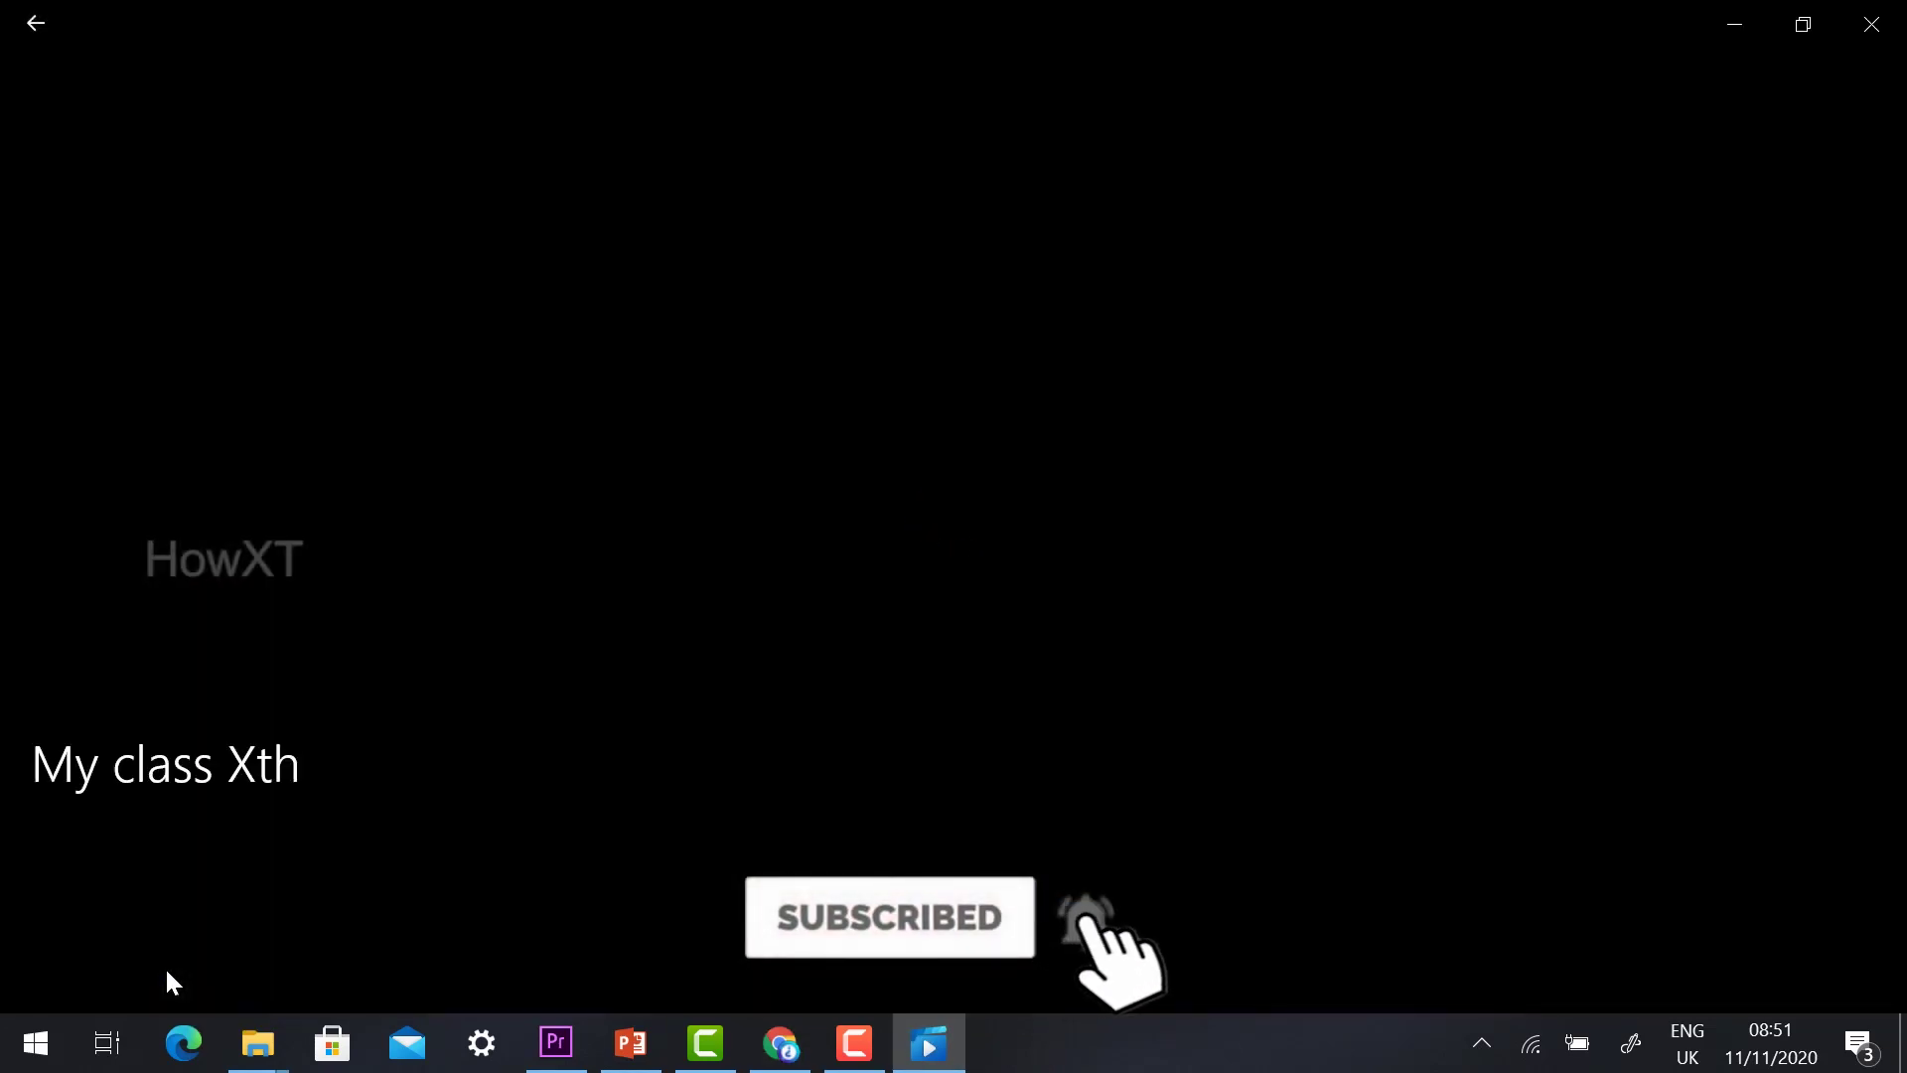